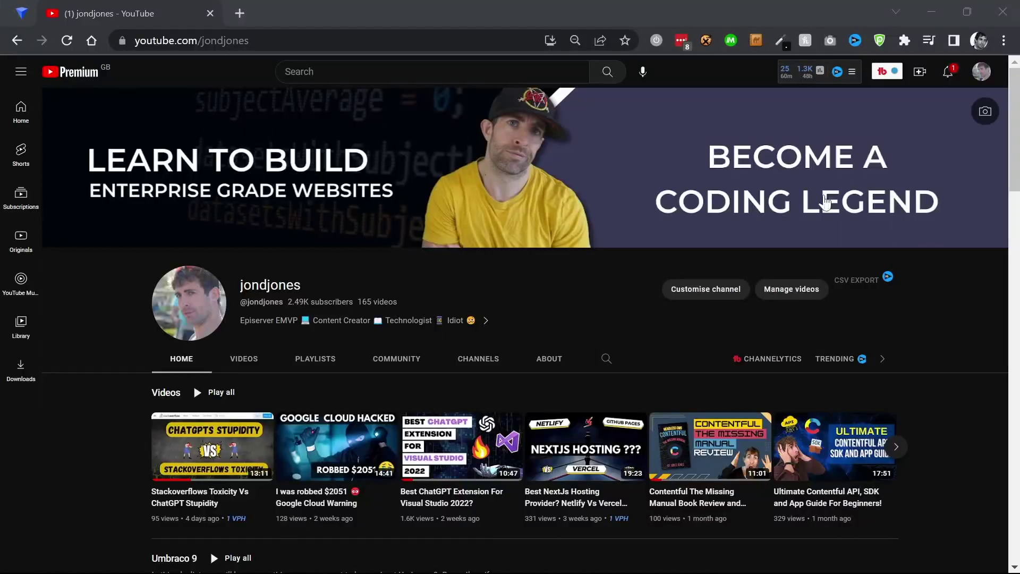
- Scroll down the YouTube channel page through its video playlists
{"action": "scroll", "coordinate": [771, 189], "scroll_direction": "down", "scroll_amount": 4}
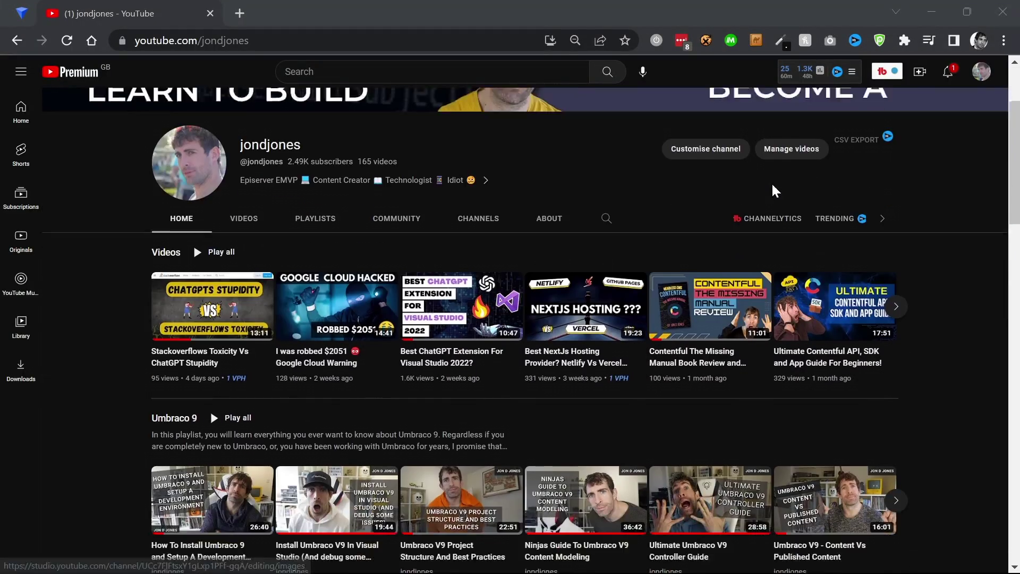
{"action": "scroll", "coordinate": [773, 190], "scroll_direction": "down", "scroll_amount": 8}
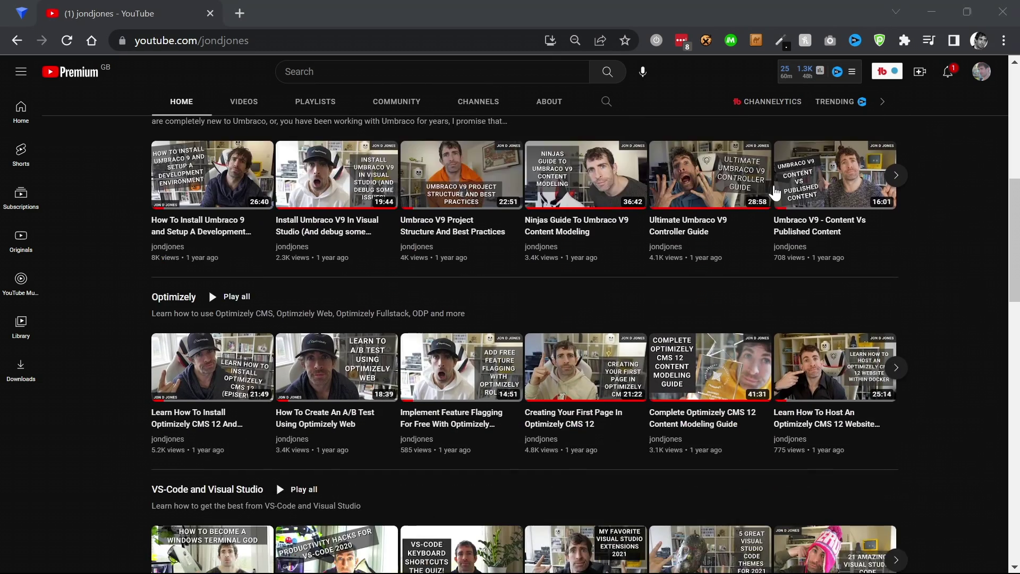
{"action": "scroll", "coordinate": [779, 192], "scroll_direction": "down", "scroll_amount": 3}
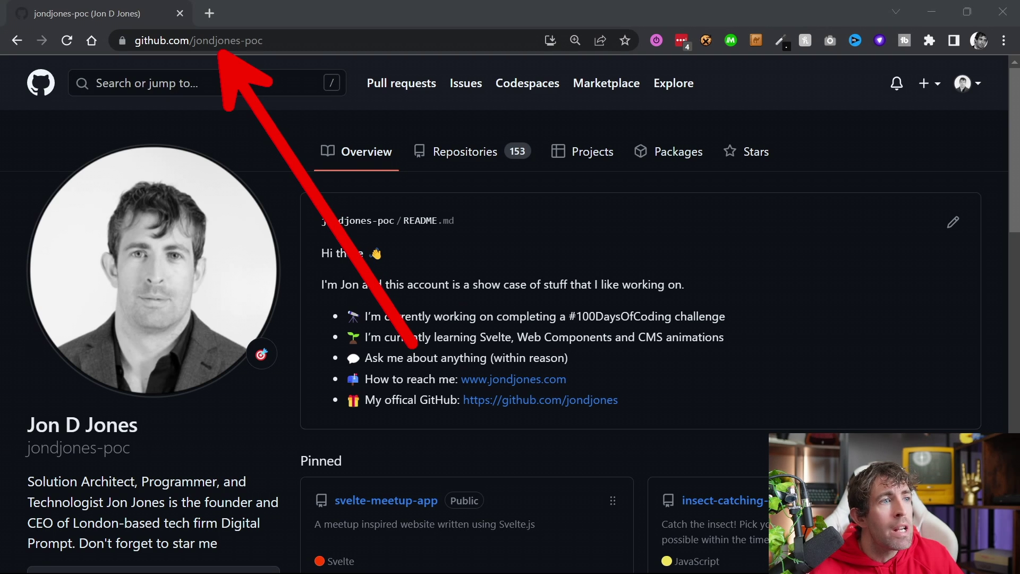
- Show the repository list on the GitHub profile
{"action": "left_click", "coordinate": [483, 152]}
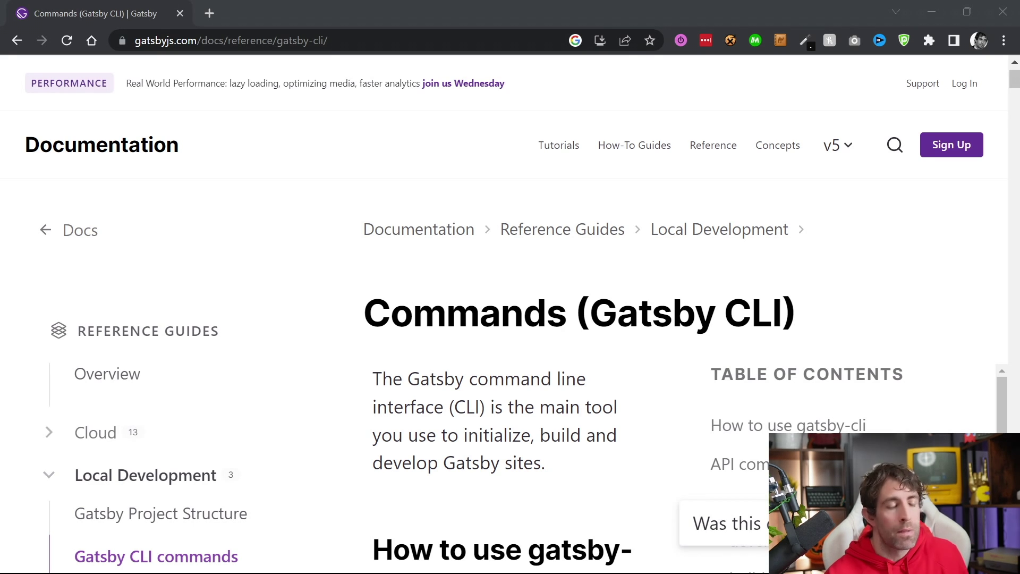
- Scroll the Gatsby CLI docs down to the npm install -g gatsby-cli instructions
{"action": "scroll", "coordinate": [618, 339], "scroll_direction": "down", "scroll_amount": 6}
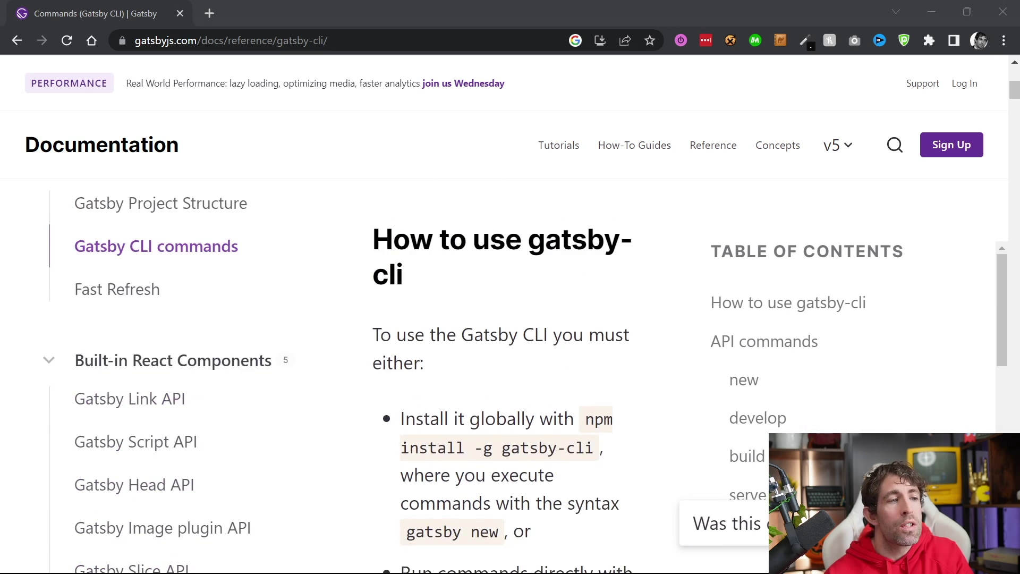
{"action": "scroll", "coordinate": [493, 401], "scroll_direction": "down", "scroll_amount": 2}
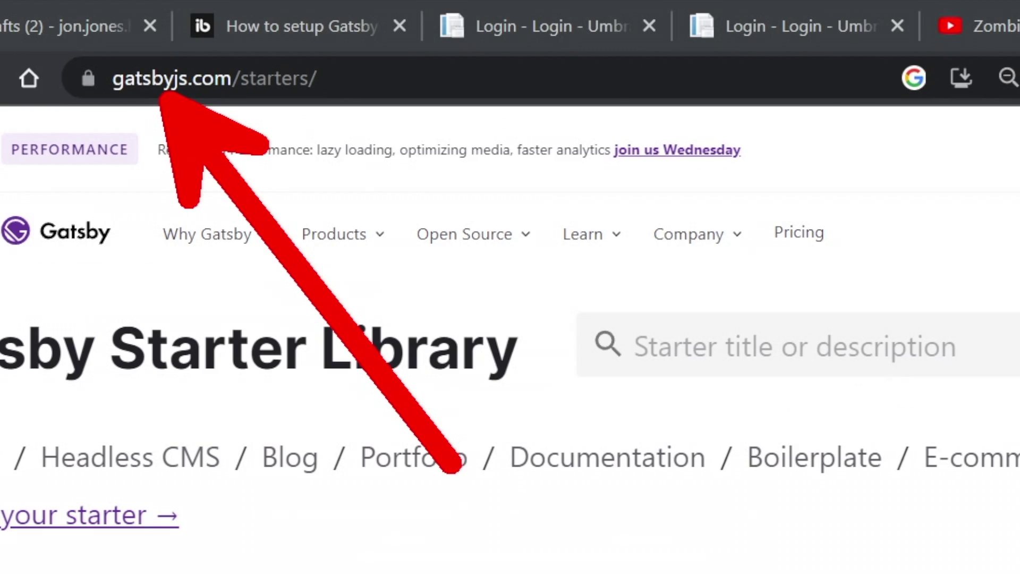
- Browse the Gatsby Starter Library listings to locate gatsby-starter-blog
{"action": "scroll", "coordinate": [445, 285], "scroll_direction": "down", "scroll_amount": 10}
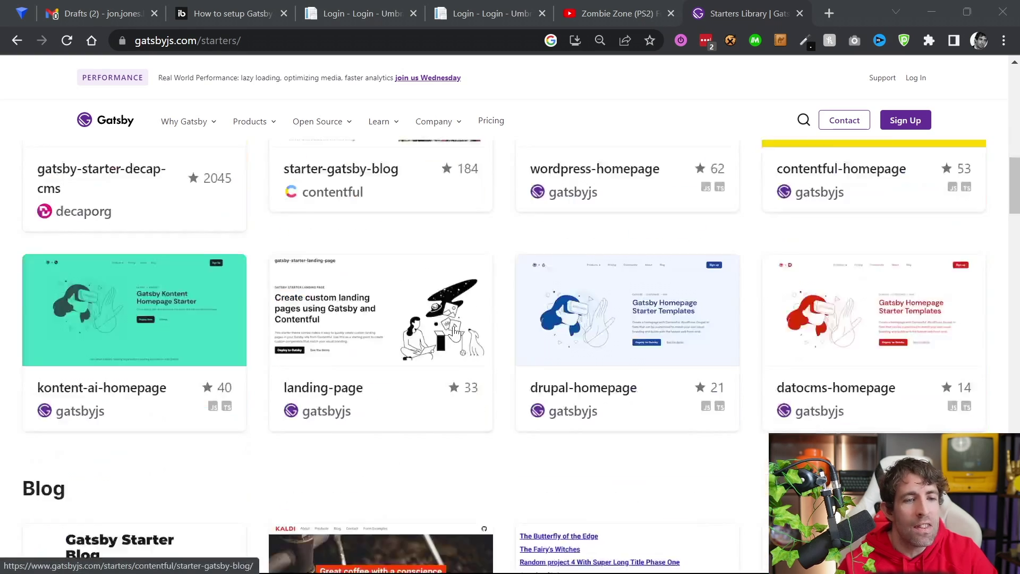
{"action": "scroll", "coordinate": [456, 340], "scroll_direction": "up", "scroll_amount": 4}
{"action": "scroll", "coordinate": [456, 340], "scroll_direction": "up", "scroll_amount": 8}
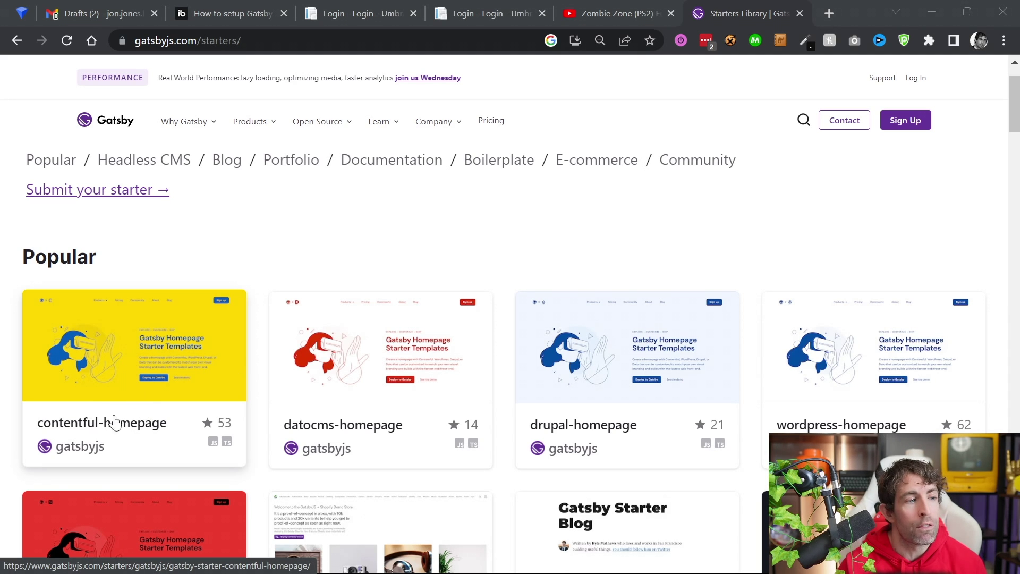
{"action": "scroll", "coordinate": [510, 311], "scroll_direction": "down", "scroll_amount": 5}
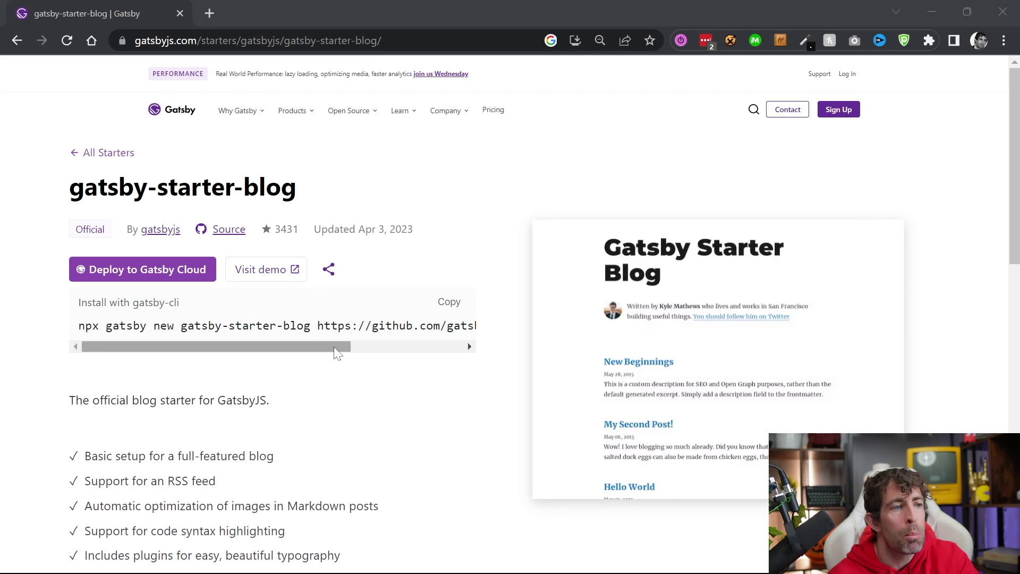
- Scroll the code box sideways to reveal the full npx gatsby new install command
{"action": "left_click_drag", "start_coordinate": [336, 353], "coordinate": [471, 351]}
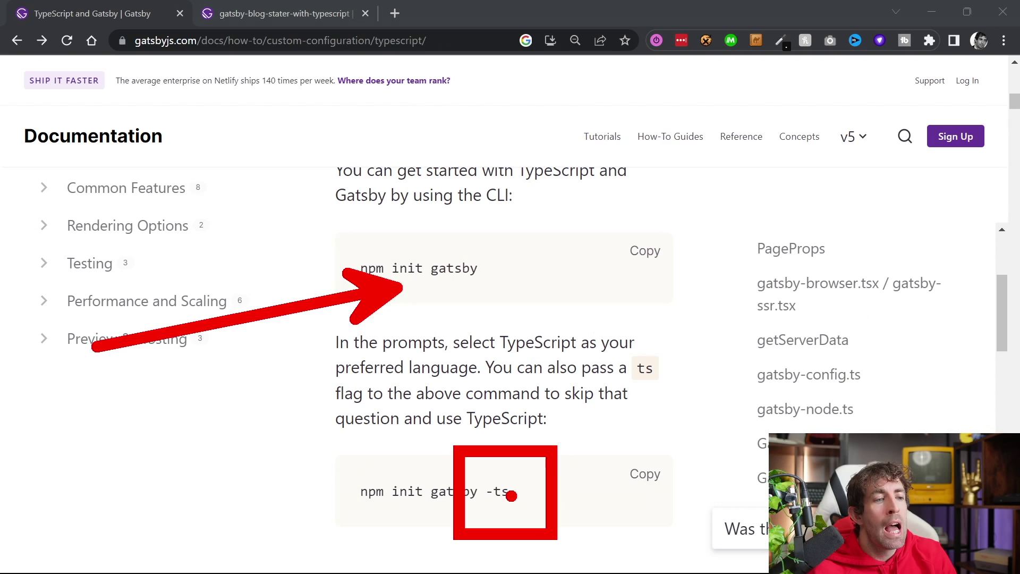
- Highlight the -ts flag in npm init gatsby, then switch to the TypeScript blog starter page
{"action": "left_click_drag", "start_coordinate": [485, 491], "coordinate": [509, 492]}
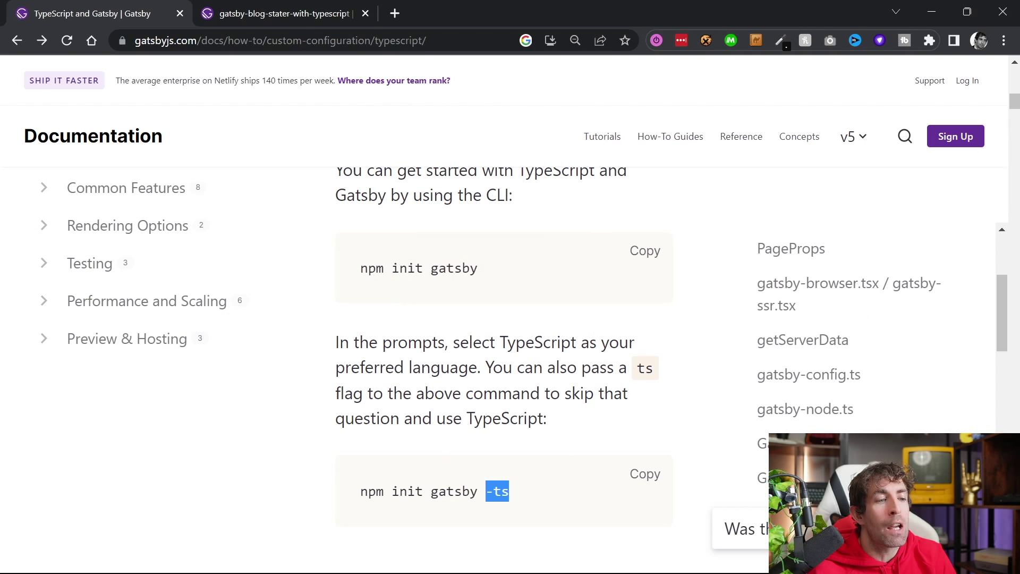
{"action": "left_click", "coordinate": [310, 12]}
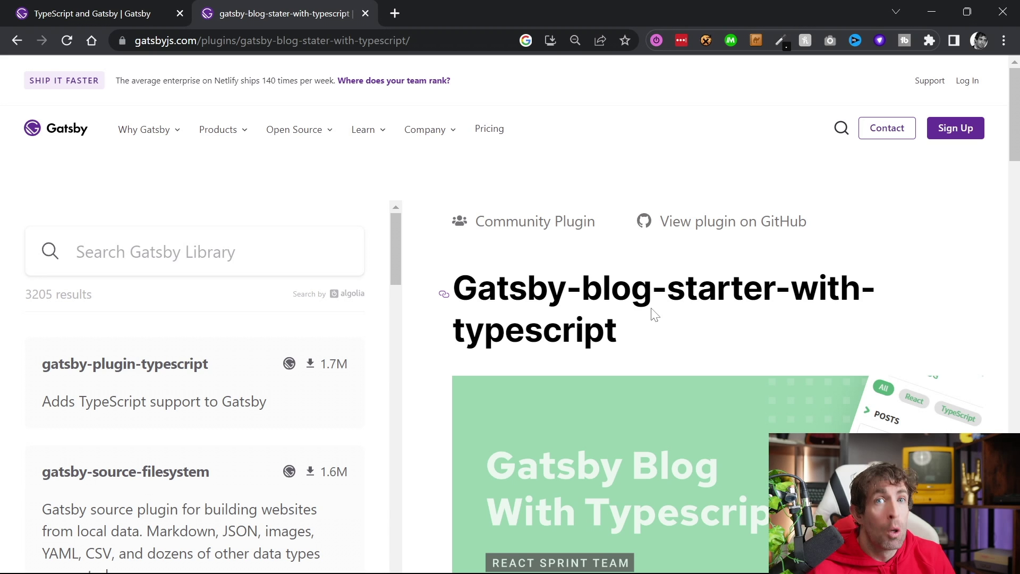
- Scroll the plugin page down to its Quick start section
{"action": "scroll", "coordinate": [654, 313], "scroll_direction": "down", "scroll_amount": 10}
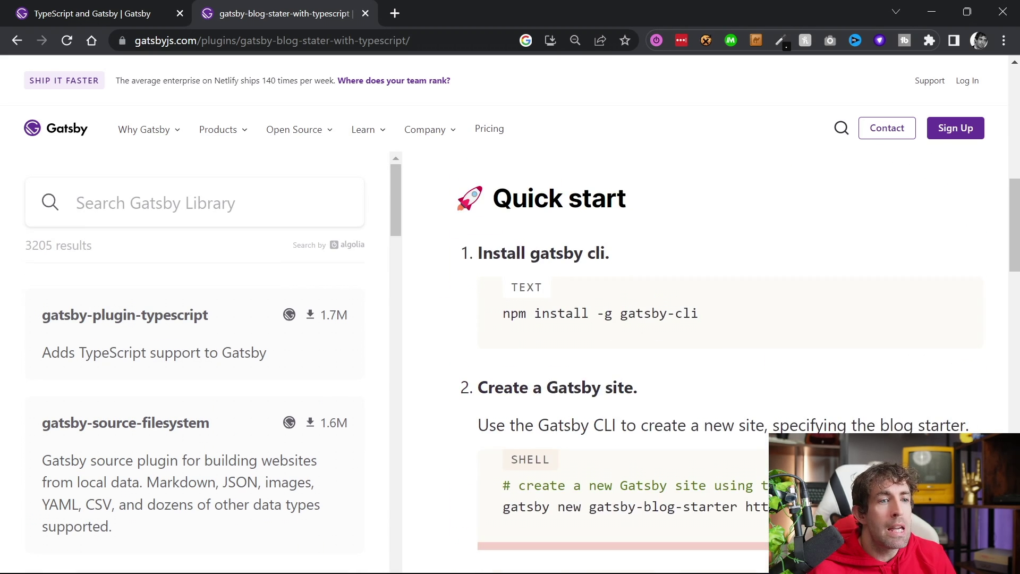
{"action": "scroll", "coordinate": [654, 313], "scroll_direction": "down", "scroll_amount": 1}
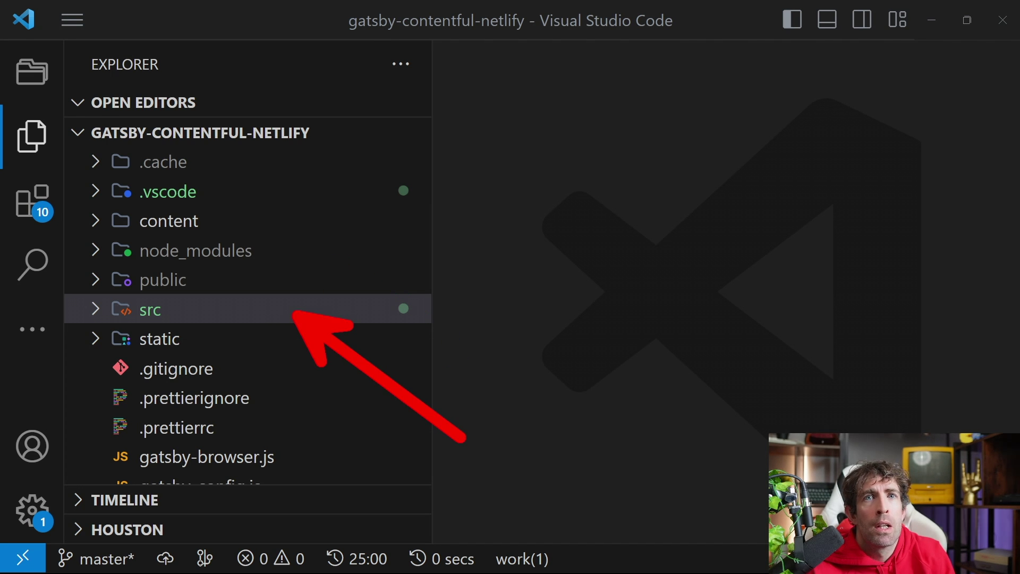
- Expand src to show its api, components, images, pages and templates folders
{"action": "left_click", "coordinate": [96, 320]}
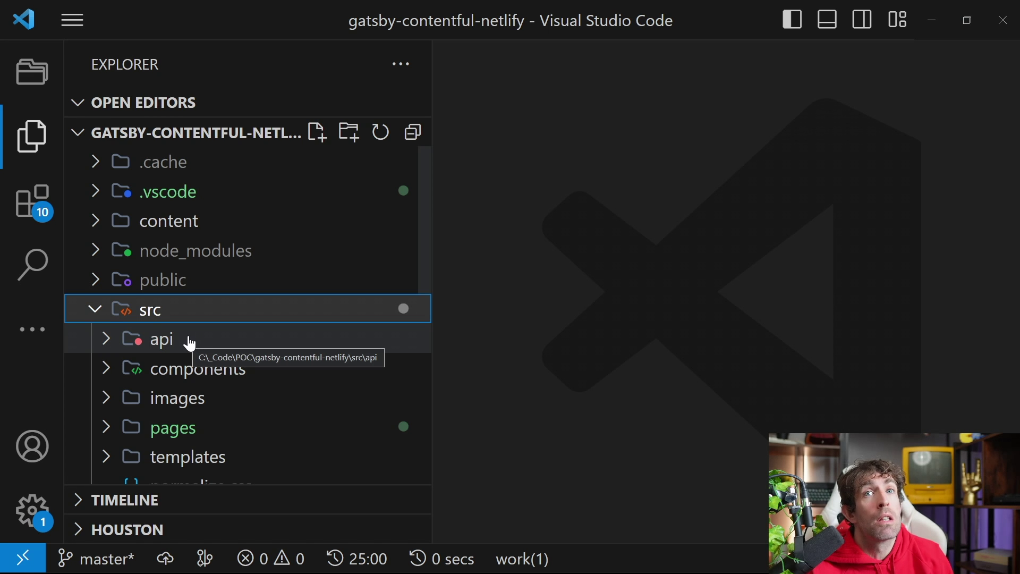
{"action": "scroll", "coordinate": [245, 394], "scroll_direction": "down", "scroll_amount": 3}
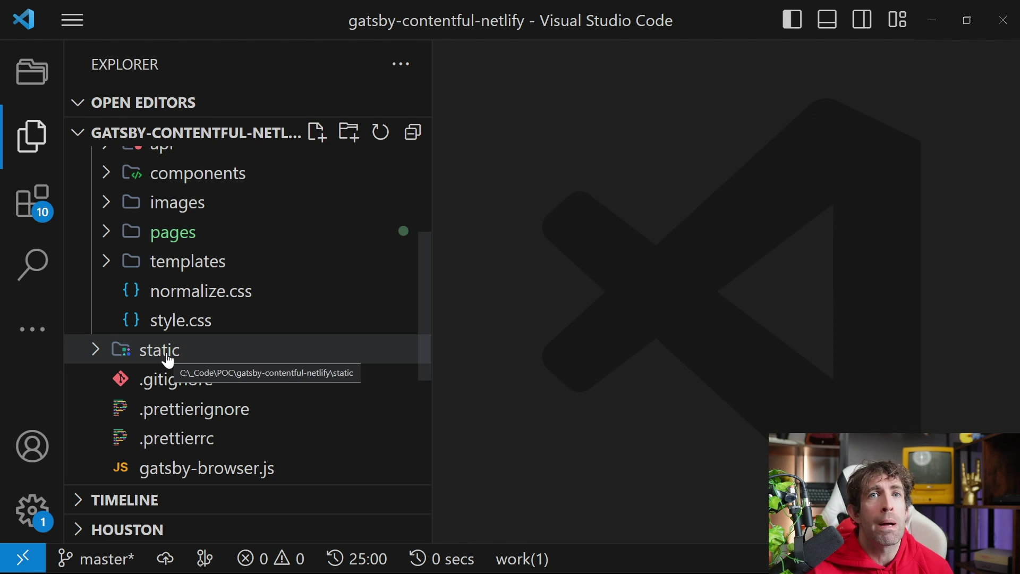
{"action": "scroll", "coordinate": [183, 261], "scroll_direction": "up", "scroll_amount": 3}
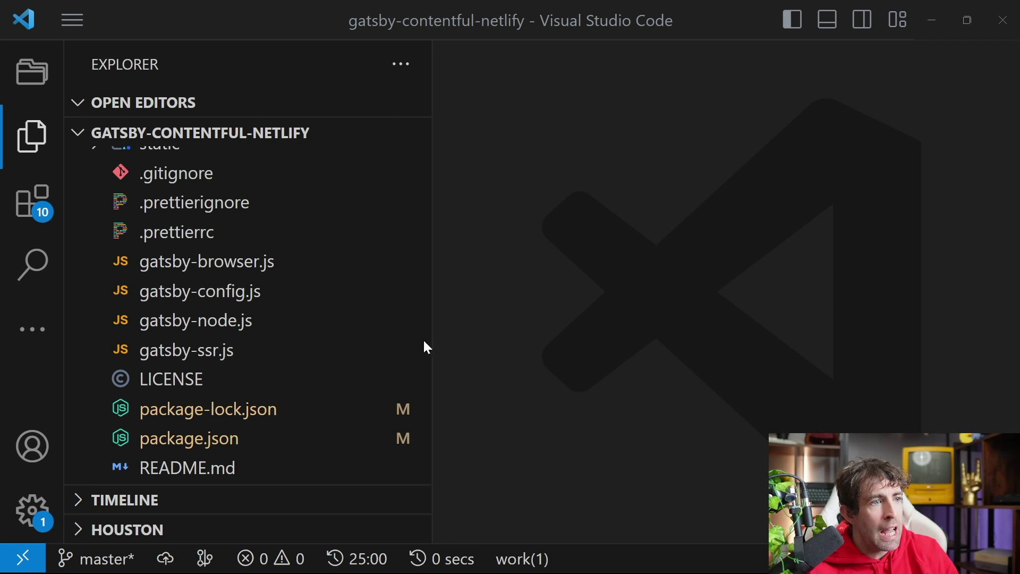
{"action": "left_click_drag", "start_coordinate": [340, 257], "coordinate": [476, 279]}
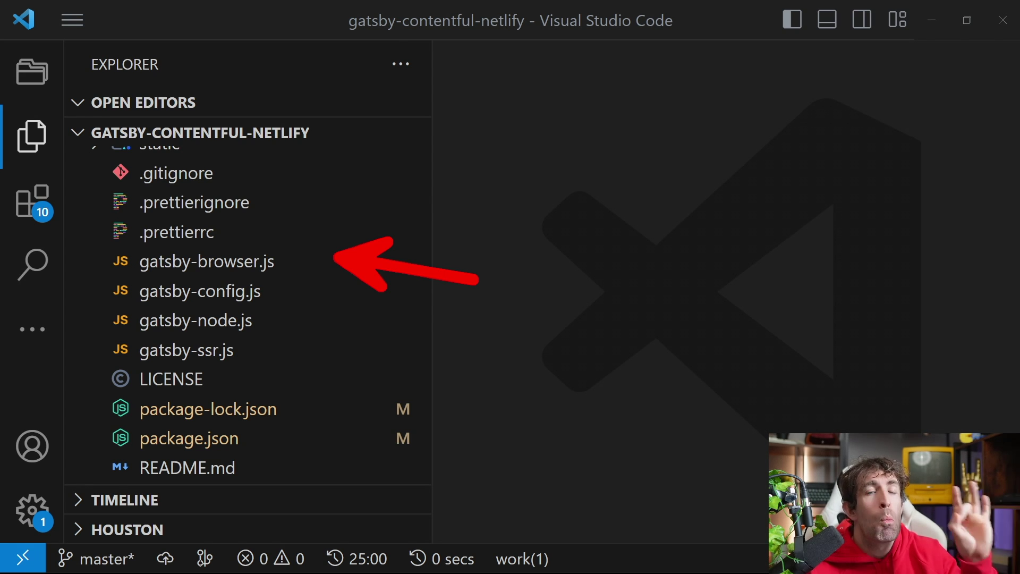
{"action": "key", "text": "Escape"}
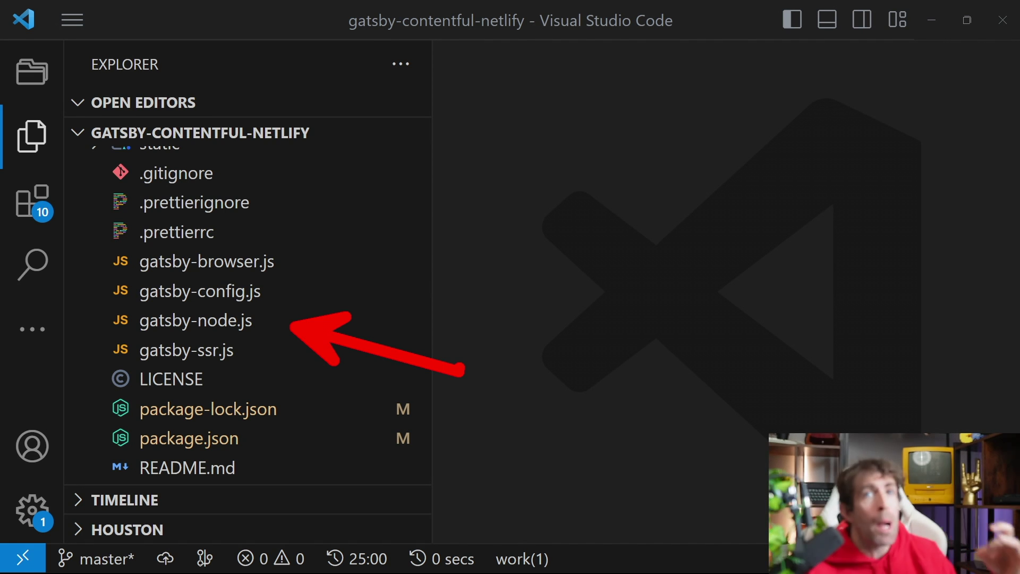
{"action": "key", "text": "Escape"}
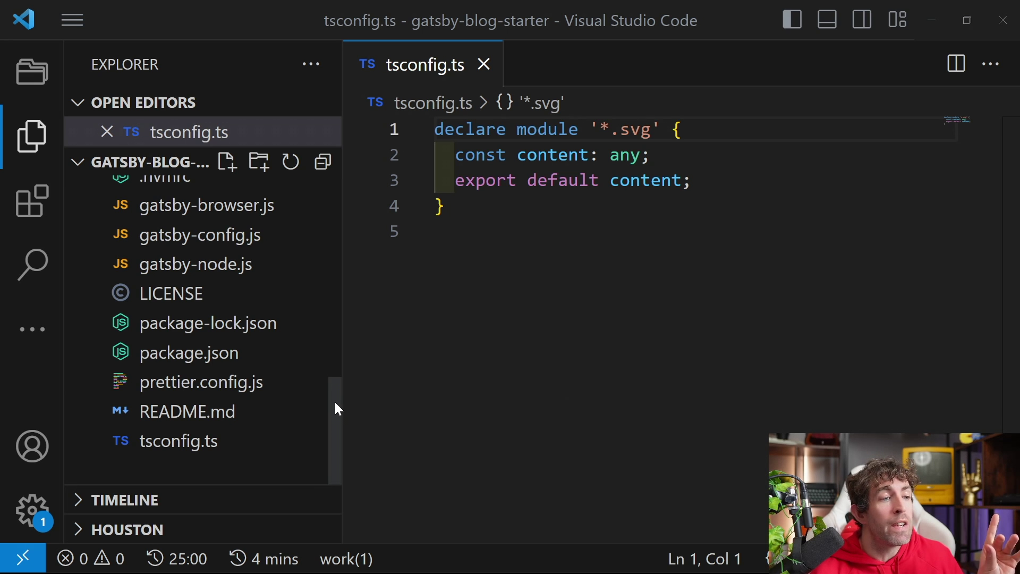
- Open gatsby-config.js from the gatsby-blog-starter tree and hide the Explorer sidebar
{"action": "left_click_drag", "start_coordinate": [338, 409], "coordinate": [319, 304]}
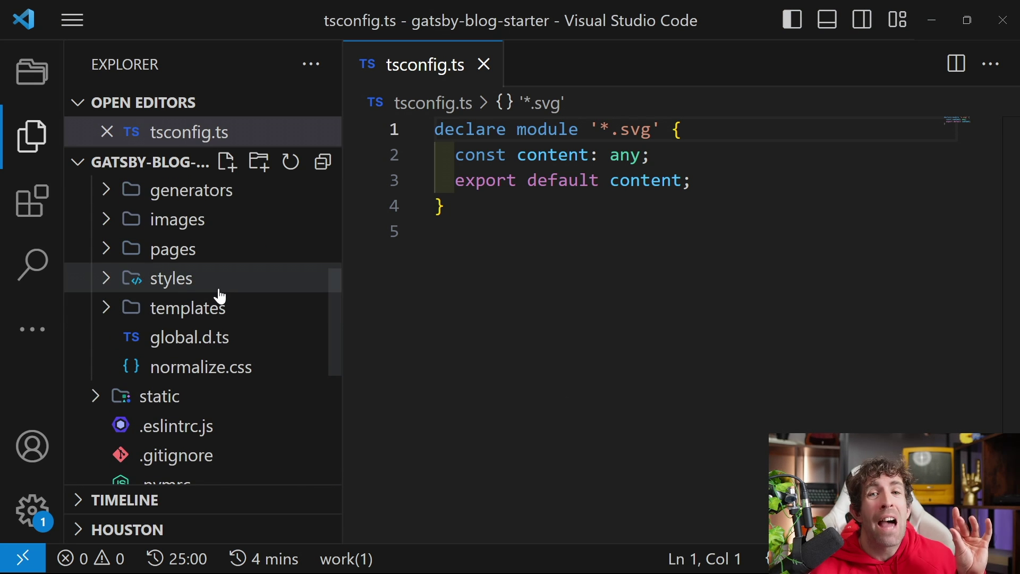
{"action": "scroll", "coordinate": [159, 245], "scroll_direction": "up", "scroll_amount": 3}
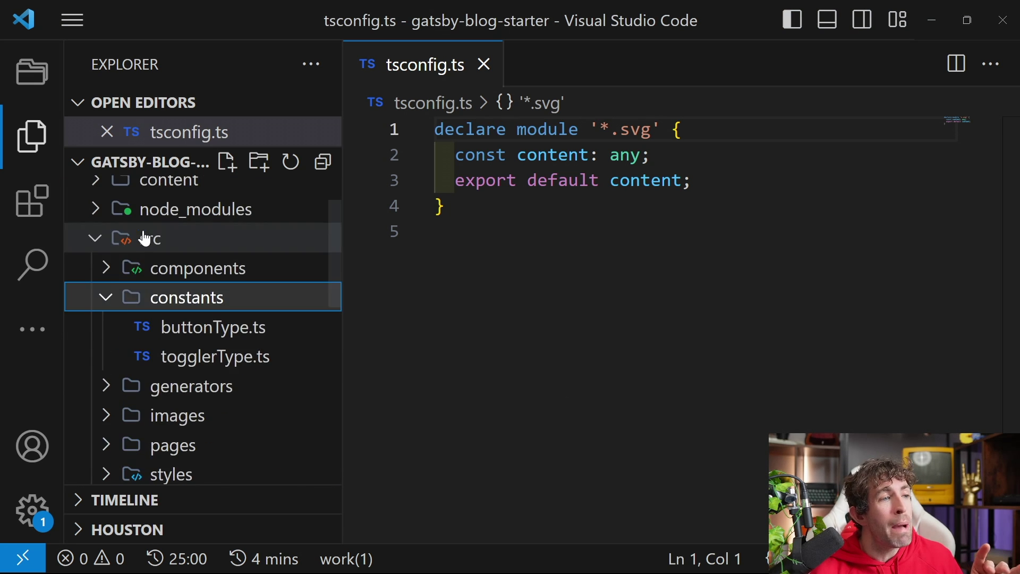
{"action": "left_click", "coordinate": [187, 328]}
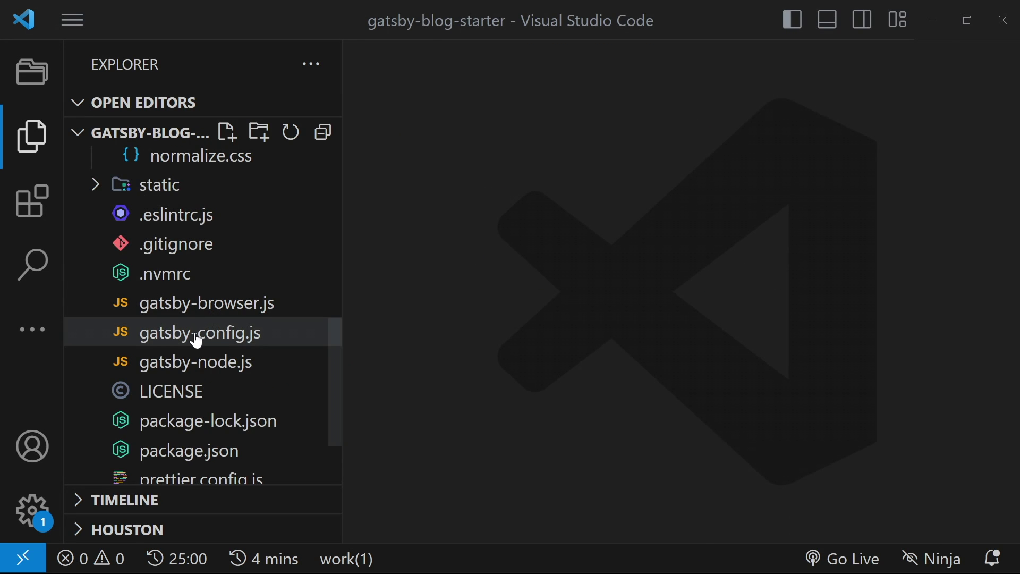
{"action": "left_click", "coordinate": [195, 337]}
{"action": "left_click", "coordinate": [32, 139]}
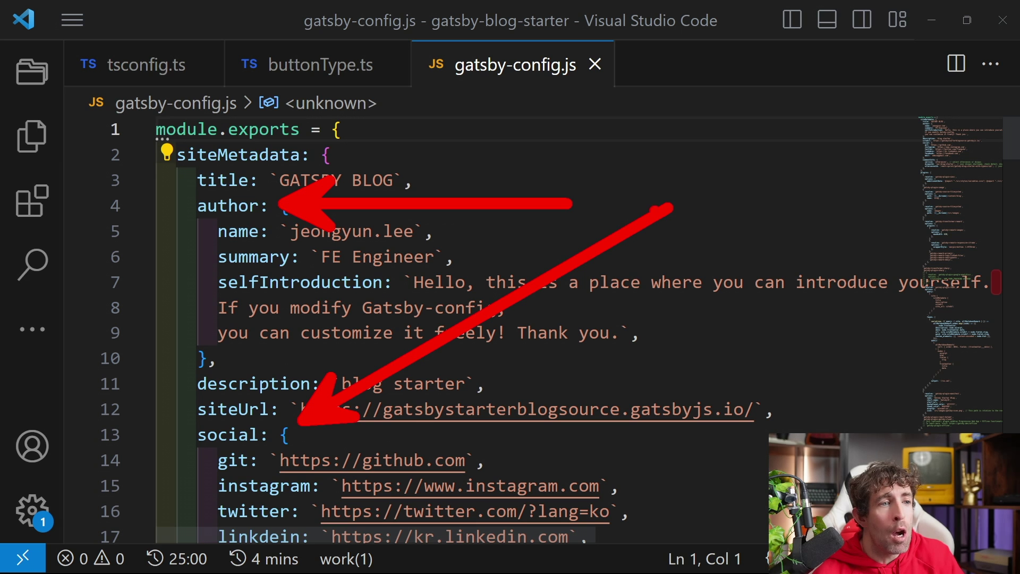
- Review the plugins list in gatsby-config.js, then open the project's package.json
{"action": "scroll", "coordinate": [532, 329], "scroll_direction": "down", "scroll_amount": 6}
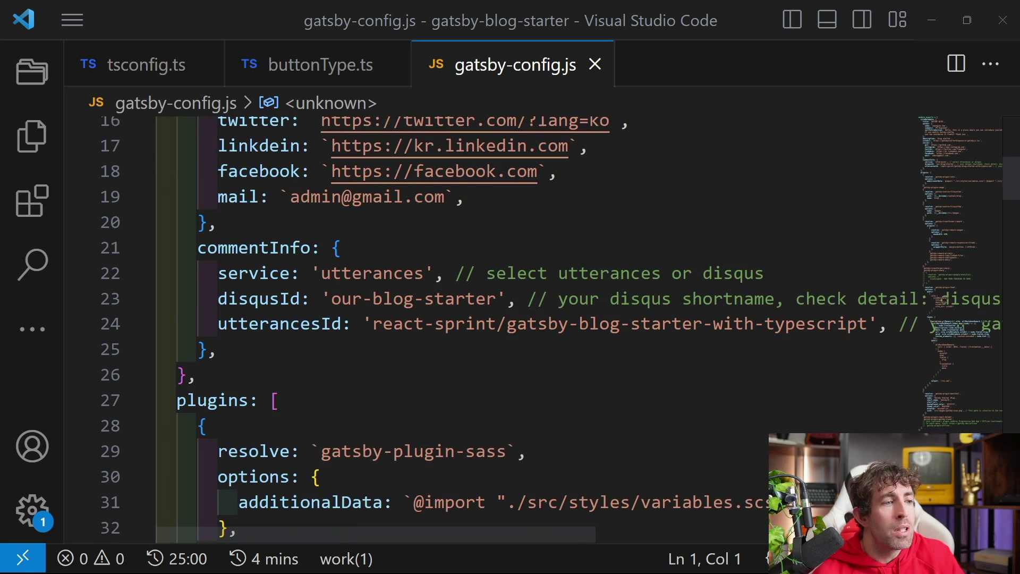
{"action": "left_click_drag", "start_coordinate": [177, 302], "coordinate": [279, 303]}
{"action": "key", "text": "Down"}
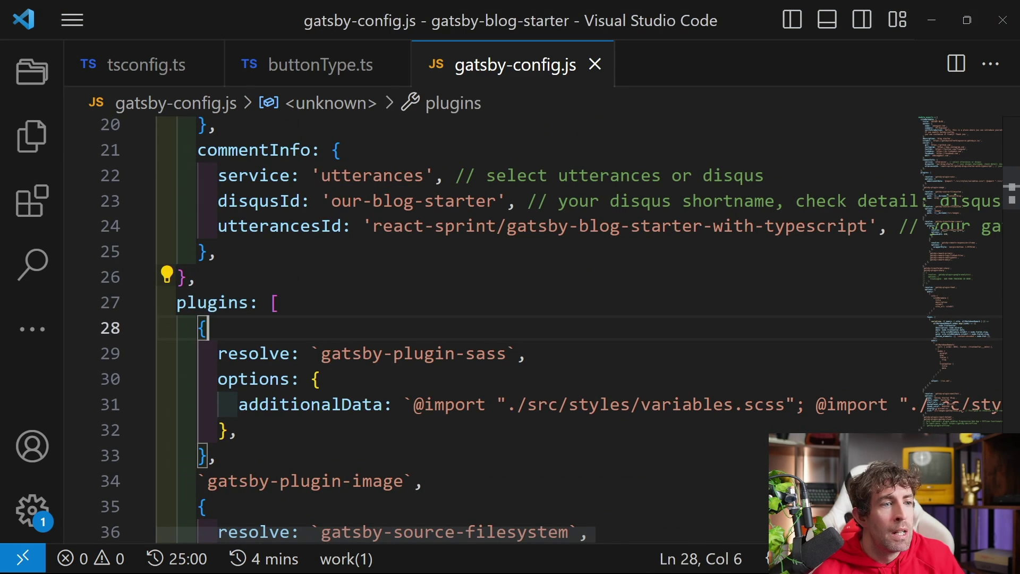
{"action": "scroll", "coordinate": [531, 330], "scroll_direction": "down", "scroll_amount": 3}
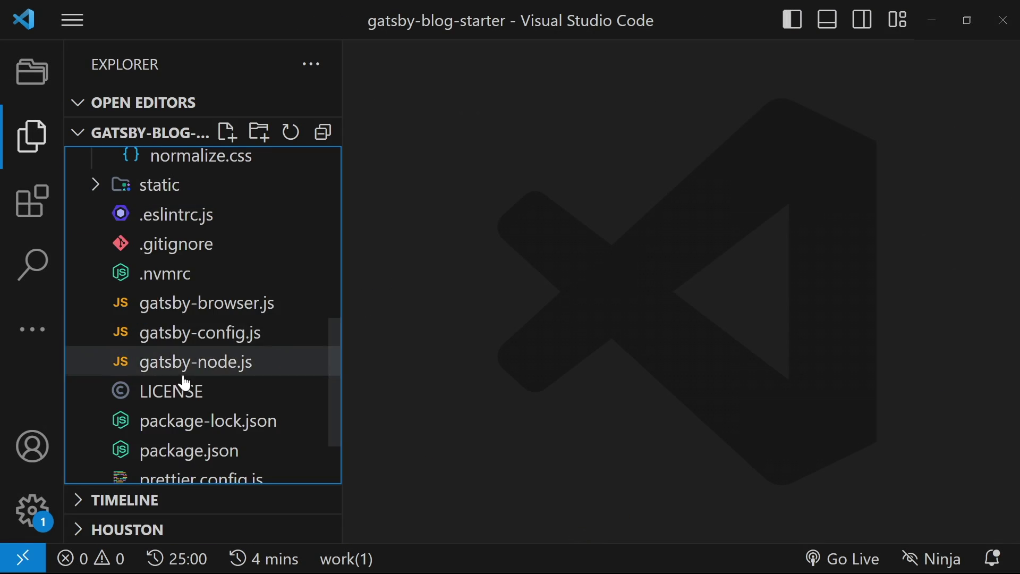
{"action": "scroll", "coordinate": [191, 388], "scroll_direction": "down", "scroll_amount": 1}
{"action": "left_click", "coordinate": [209, 354]}
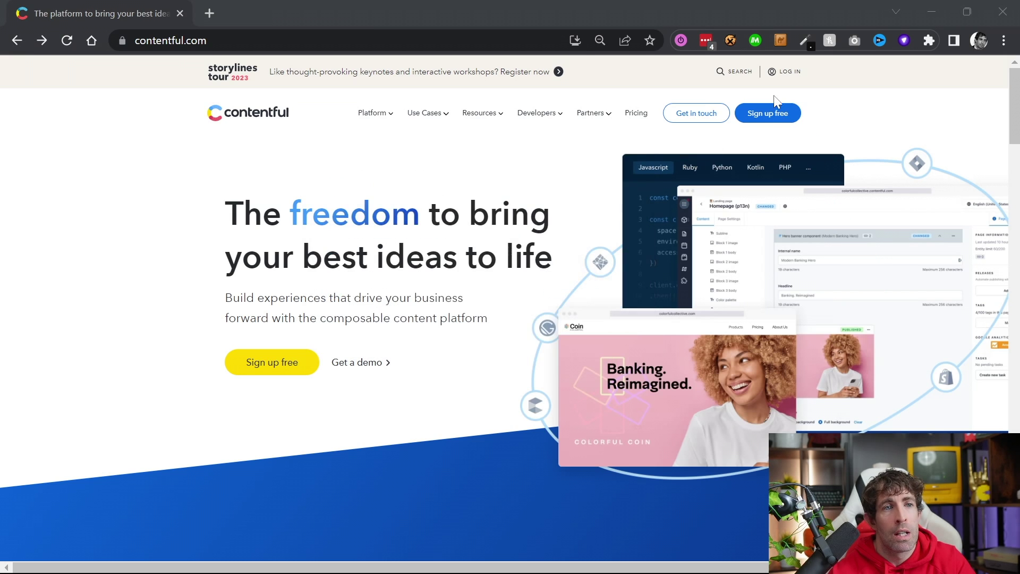
- Open Contentful's free sign-up form and review its heading, options and form fields
{"action": "left_click", "coordinate": [768, 113]}
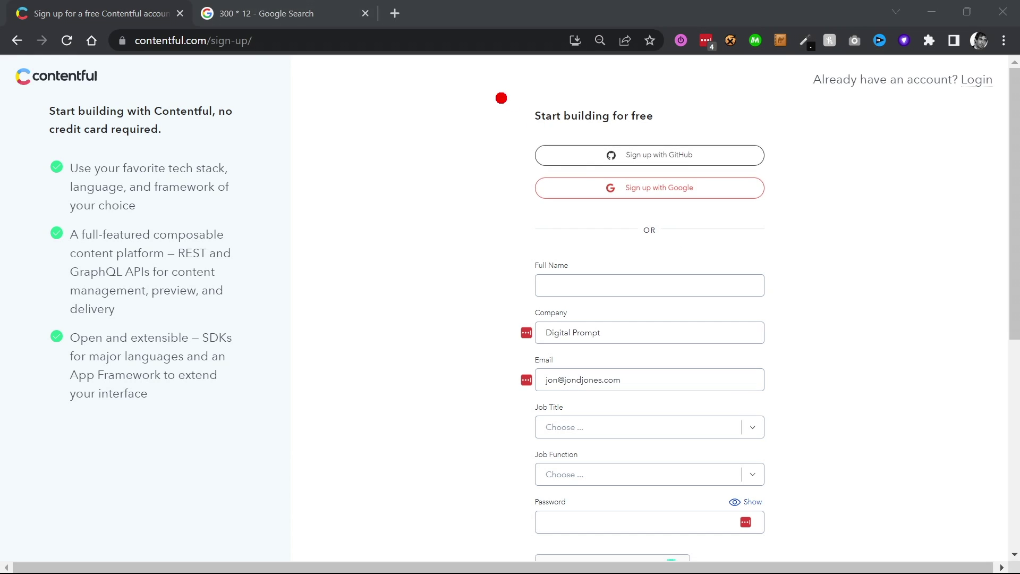
{"action": "left_click_drag", "start_coordinate": [501, 98], "coordinate": [920, 233]}
{"action": "scroll", "coordinate": [904, 255], "scroll_direction": "down", "scroll_amount": 3}
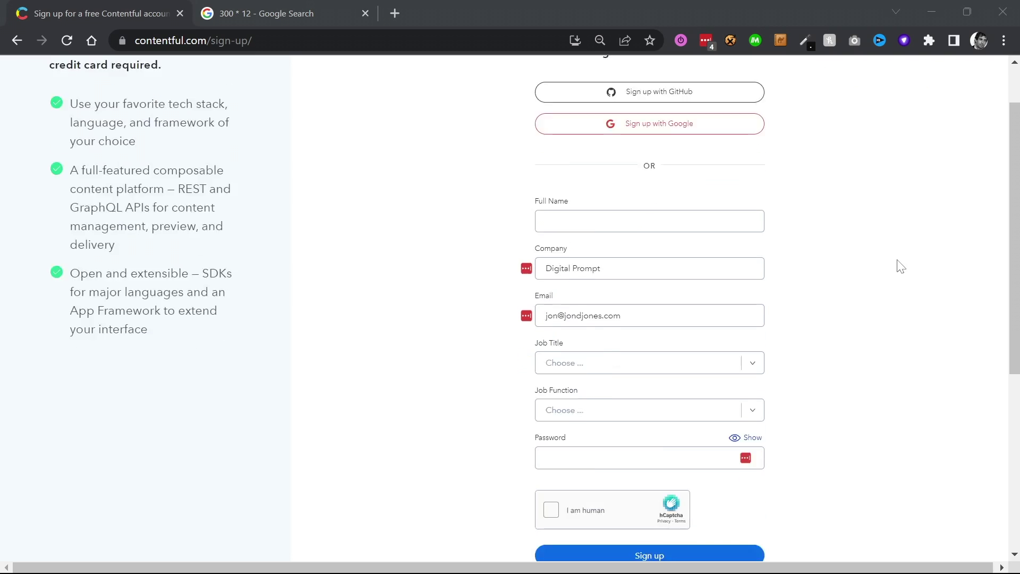
{"action": "mouse_move", "coordinate": [483, 199]}
{"action": "left_mouse_down"}
{"action": "mouse_move", "coordinate": [611, 430]}
{"action": "mouse_move", "coordinate": [910, 471]}
{"action": "left_mouse_up"}
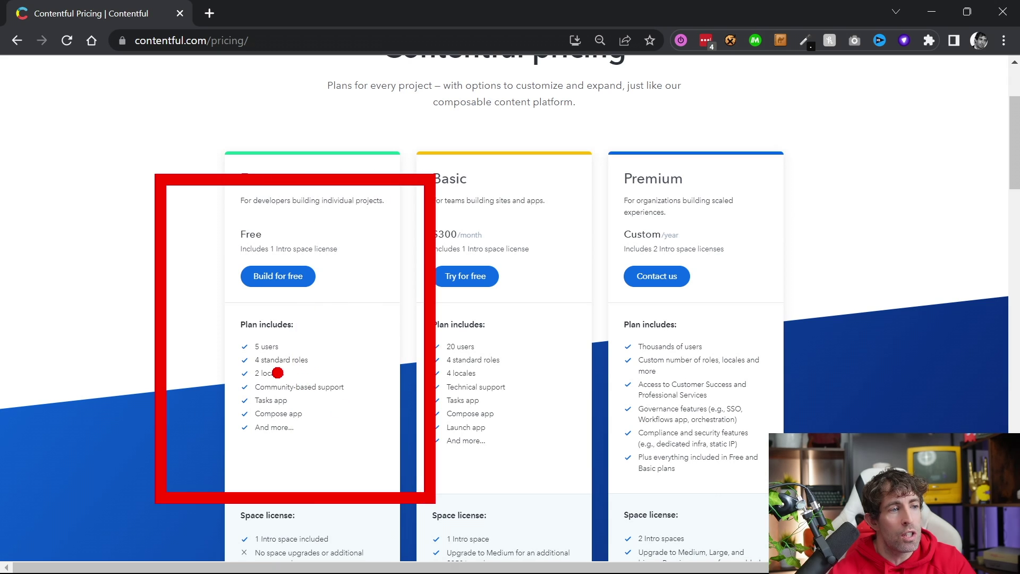
- Scroll down through the Contentful pricing plan cards
{"action": "scroll", "coordinate": [277, 373], "scroll_direction": "down", "scroll_amount": 2}
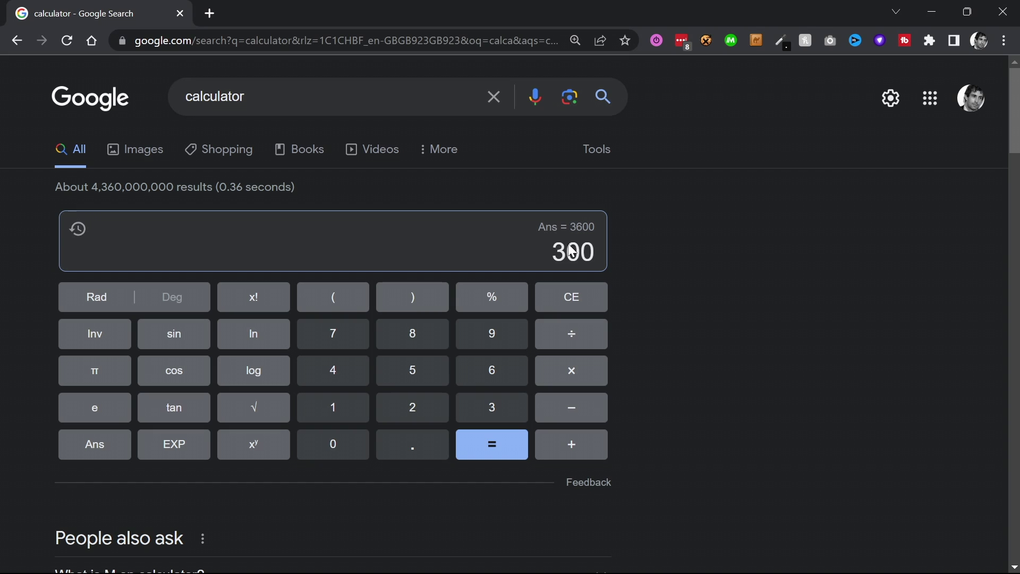
- Evaluate 300 × 12 in the Google calculator to get 3600
{"action": "key", "text": "Return"}
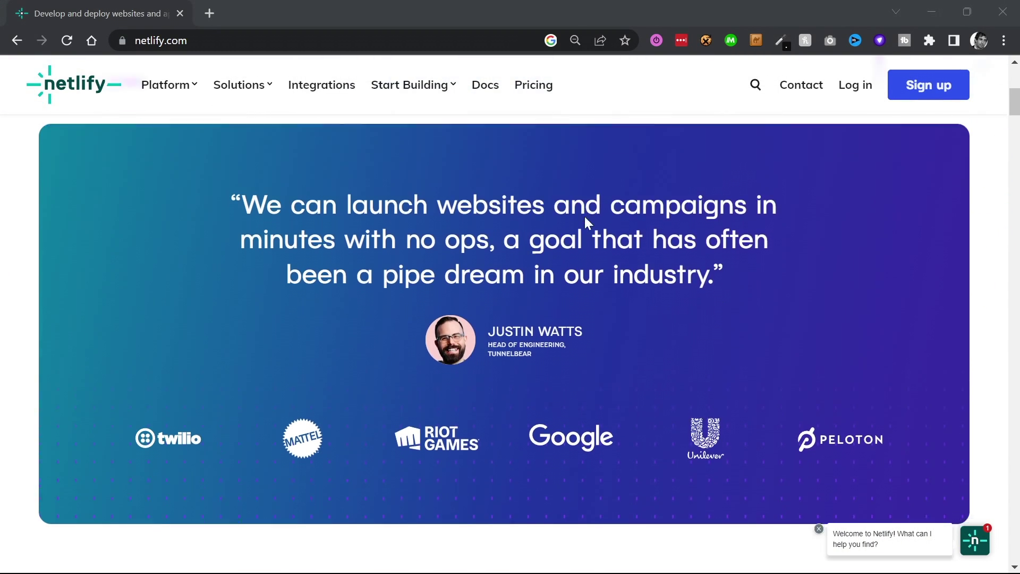
{"action": "scroll", "coordinate": [585, 222], "scroll_direction": "down", "scroll_amount": 5}
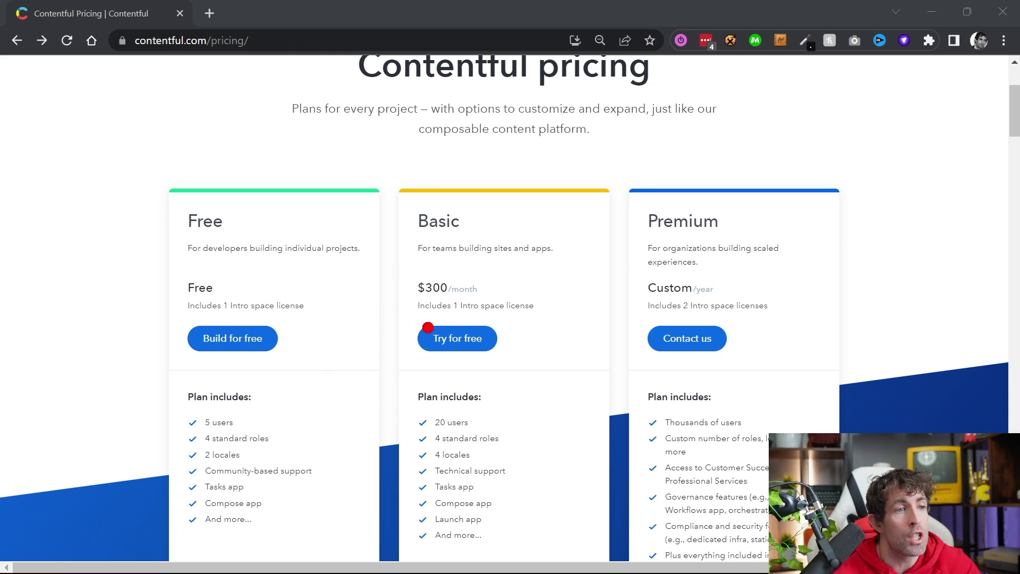
- Mark up the Premium plan's contact option and Custom price
{"action": "left_click_drag", "start_coordinate": [711, 410], "coordinate": [703, 320]}
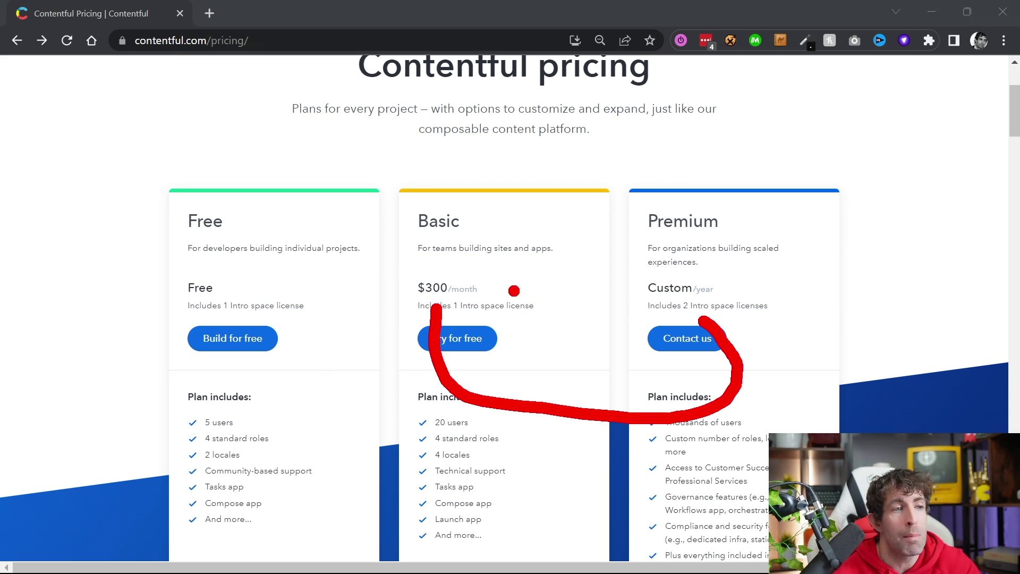
{"action": "mouse_move", "coordinate": [651, 284]}
{"action": "left_mouse_down"}
{"action": "mouse_move", "coordinate": [635, 264]}
{"action": "mouse_move", "coordinate": [723, 303]}
{"action": "mouse_move", "coordinate": [665, 282]}
{"action": "left_mouse_up"}
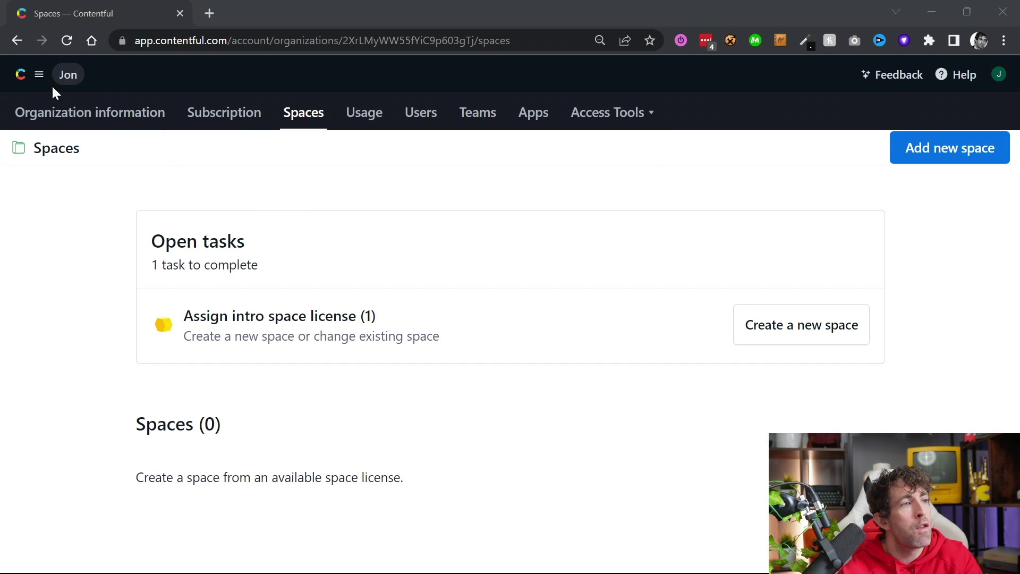
- Go to the organization's Spaces list under Organization settings & subscriptions
{"action": "left_click", "coordinate": [39, 76]}
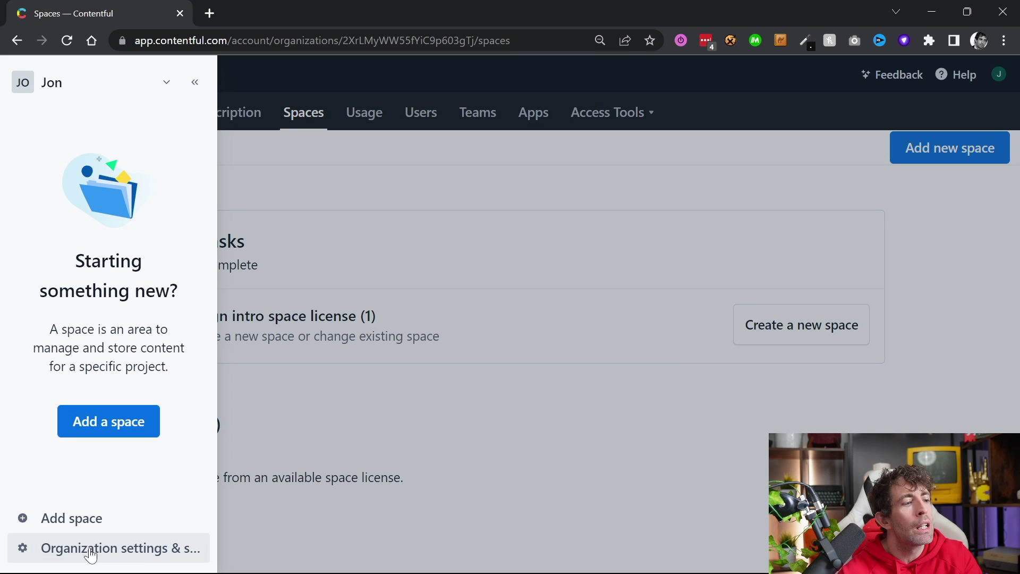
{"action": "left_click", "coordinate": [142, 548]}
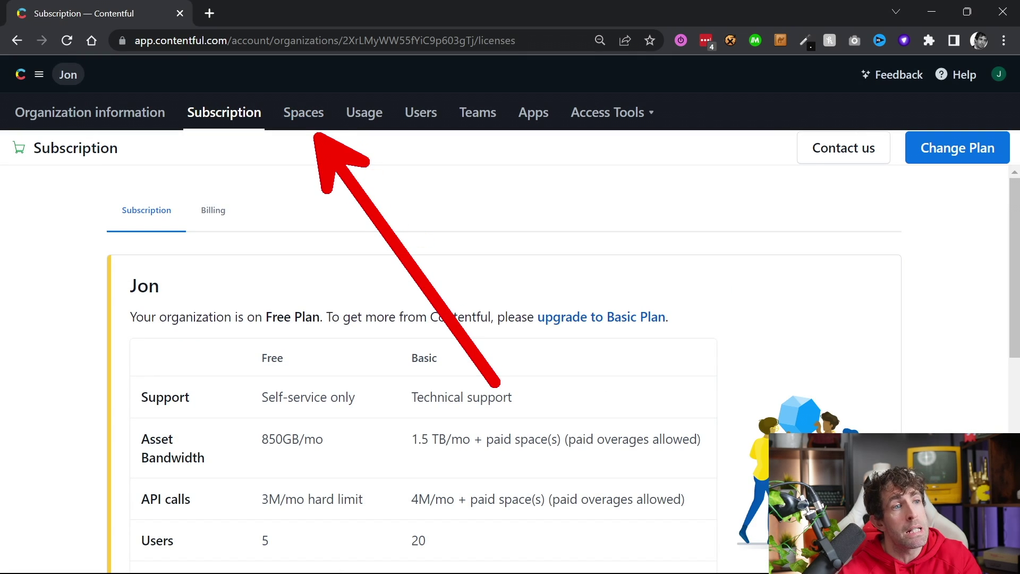
{"action": "left_click", "coordinate": [305, 115]}
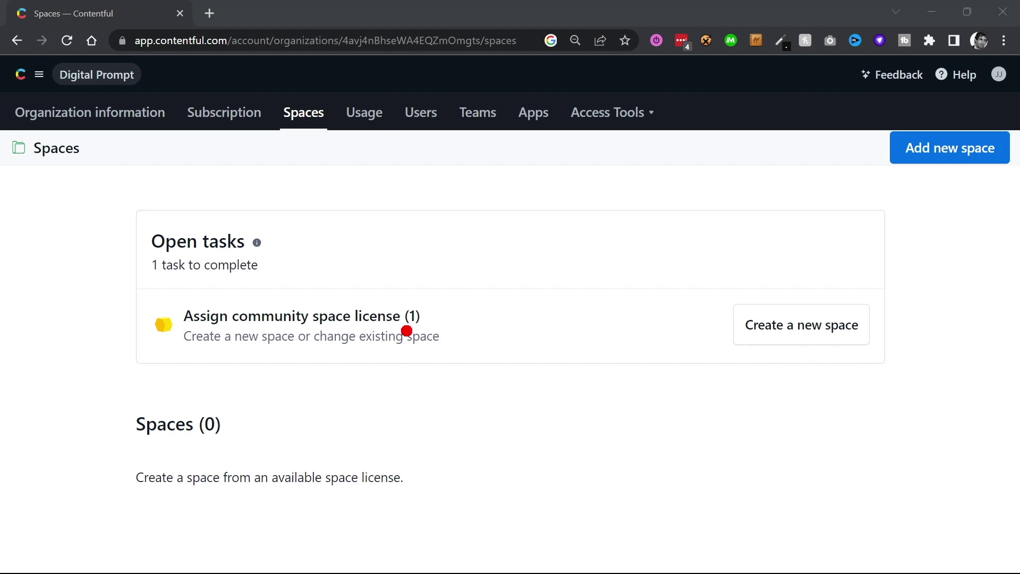
- Highlight the pending space license task, then start creating a new space
{"action": "left_click_drag", "start_coordinate": [398, 345], "coordinate": [616, 550]}
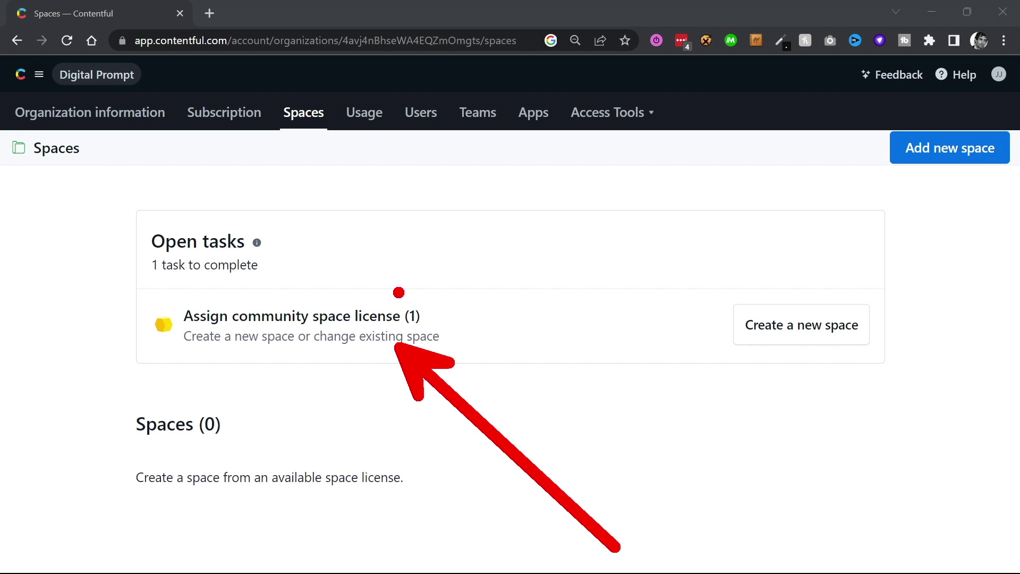
{"action": "mouse_move", "coordinate": [398, 292]}
{"action": "left_mouse_down"}
{"action": "mouse_move", "coordinate": [425, 342]}
{"action": "mouse_move", "coordinate": [335, 276]}
{"action": "left_mouse_up"}
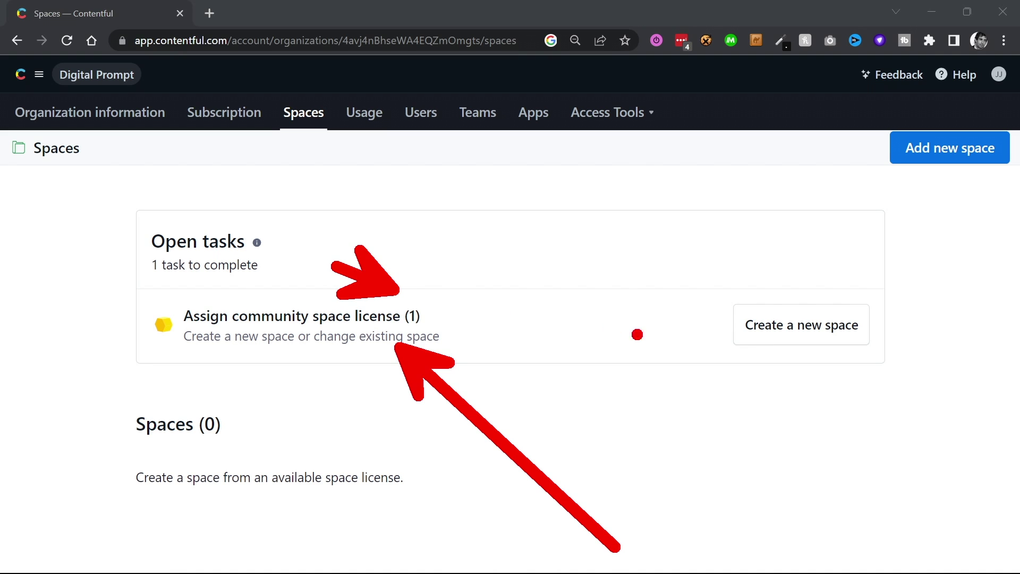
{"action": "left_click_drag", "start_coordinate": [776, 364], "coordinate": [869, 534]}
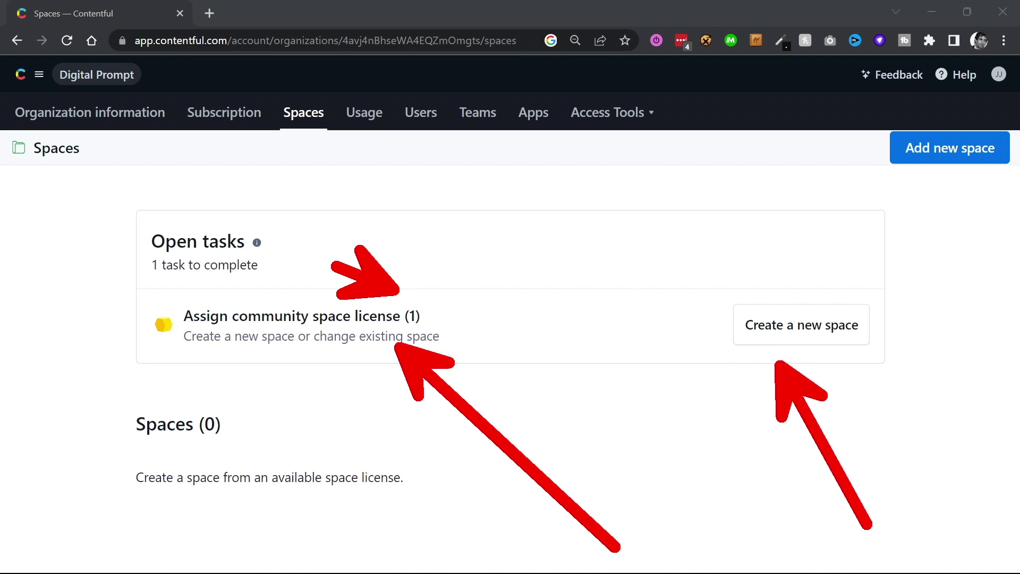
{"action": "left_click", "coordinate": [795, 334]}
- Name the new space 'Jons Space', confirm its creation, and open it
{"action": "left_click", "coordinate": [149, 386]}
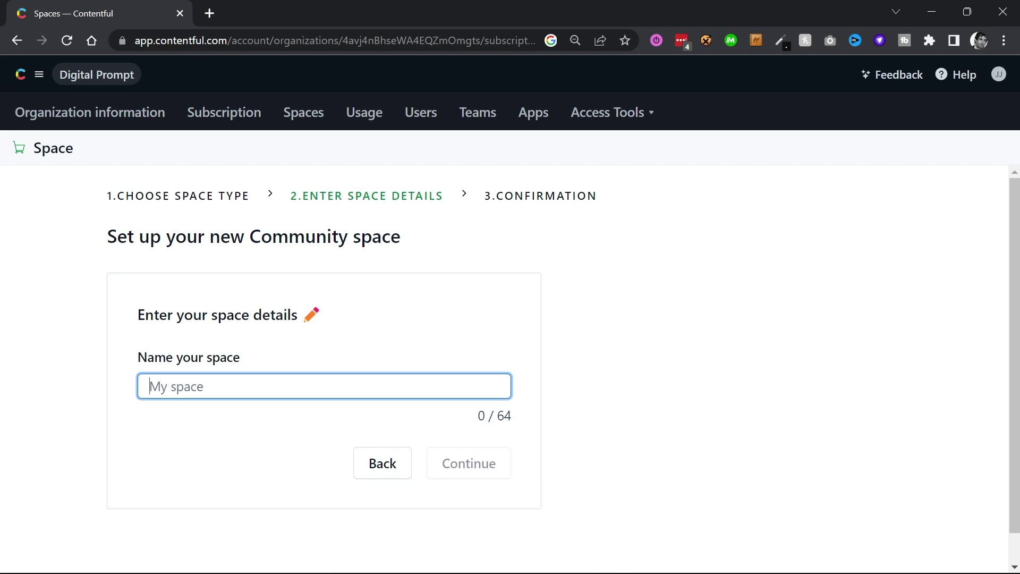
{"action": "type", "text": "Jons Space"}
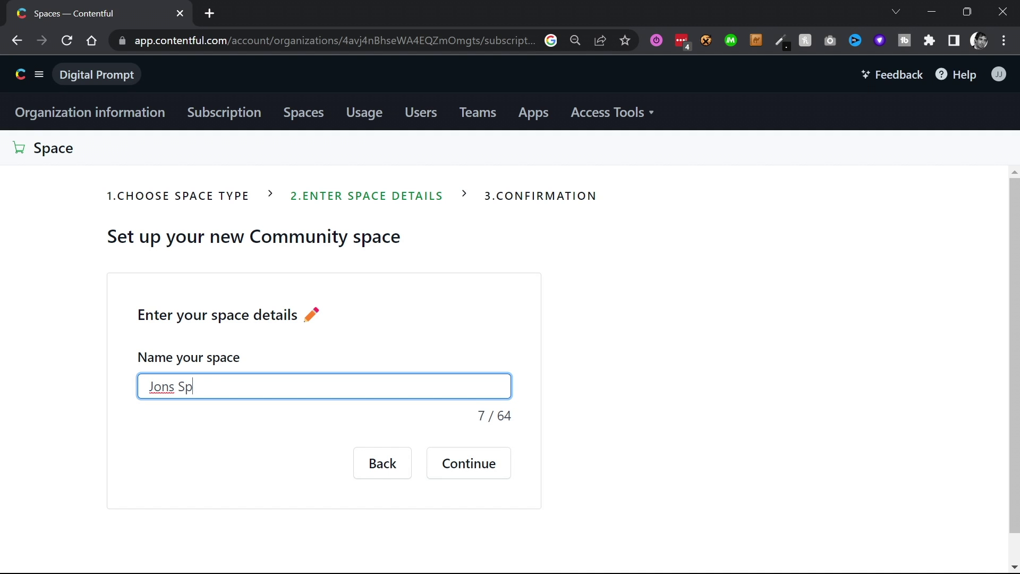
{"action": "left_click", "coordinate": [456, 473]}
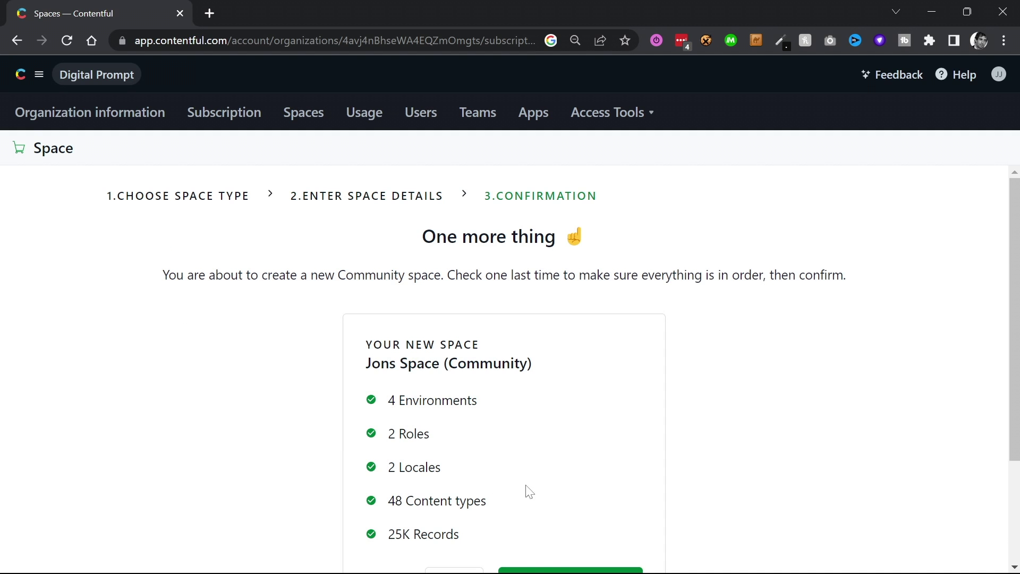
{"action": "scroll", "coordinate": [561, 535], "scroll_direction": "down", "scroll_amount": 2}
{"action": "left_click", "coordinate": [567, 519]}
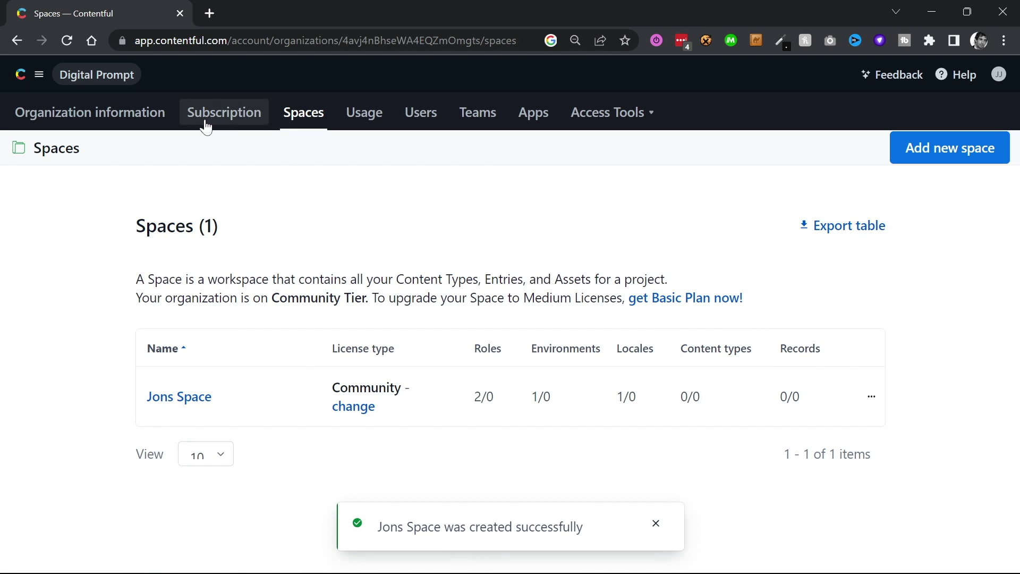
{"action": "left_click", "coordinate": [199, 407]}
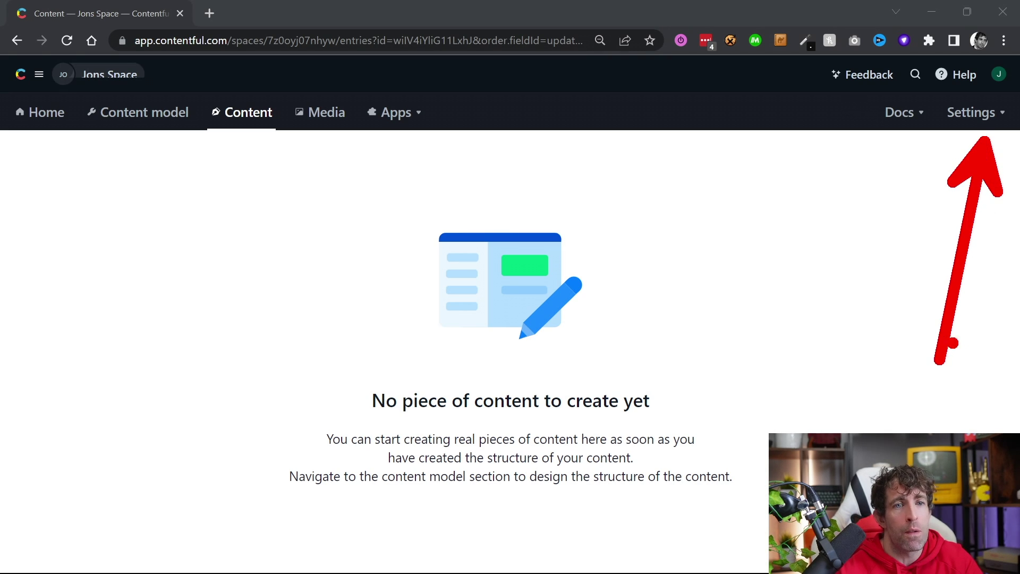
- Browse the space's API keys, checking content management tokens, then add a new API key
{"action": "left_click", "coordinate": [990, 118]}
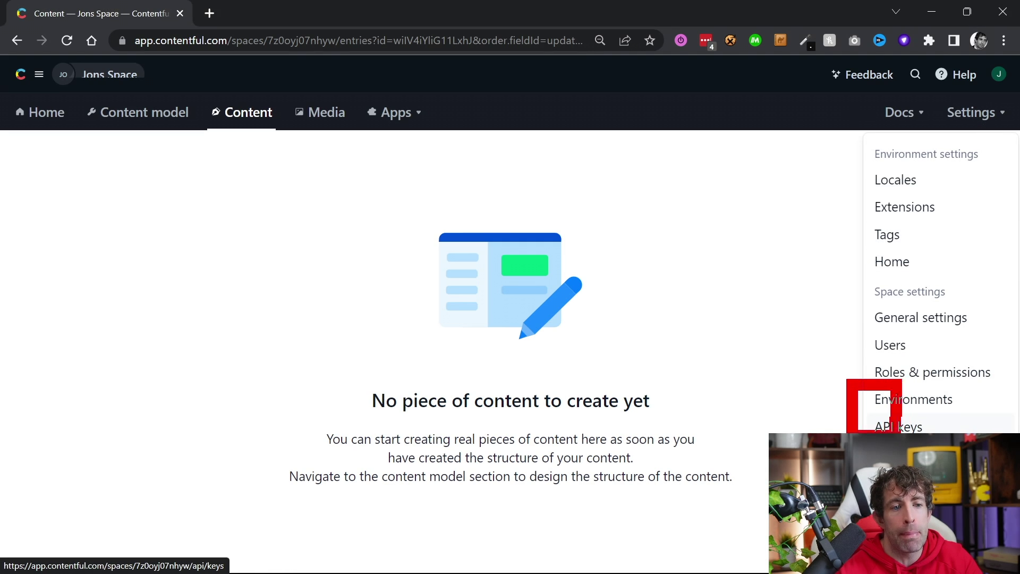
{"action": "left_click", "coordinate": [898, 426]}
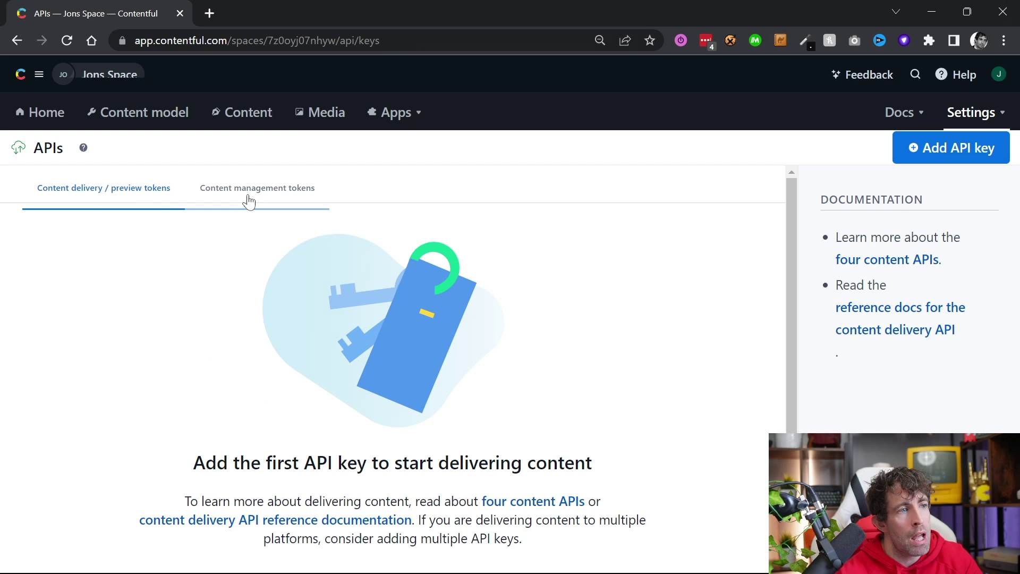
{"action": "left_click", "coordinate": [542, 228]}
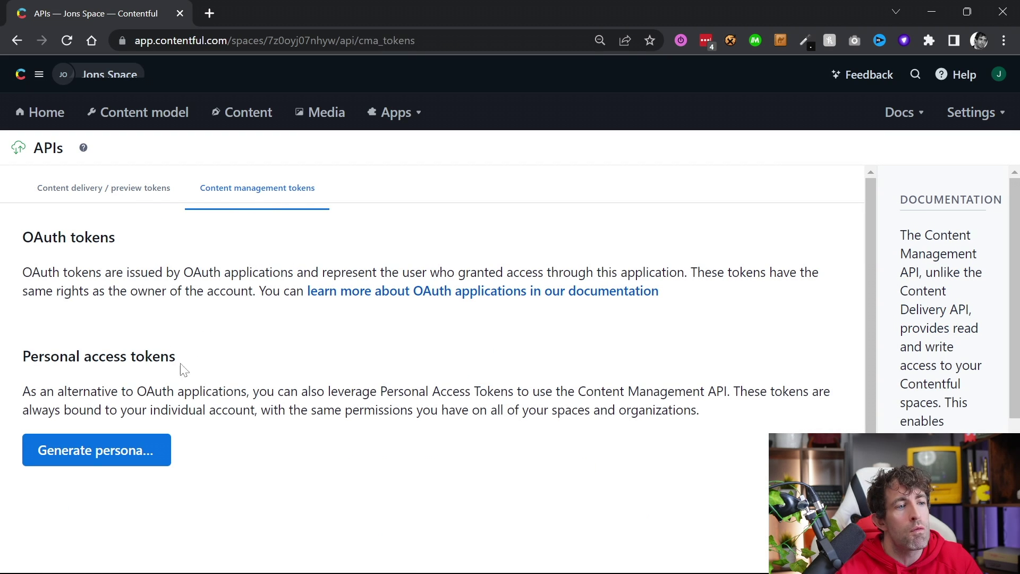
{"action": "left_click", "coordinate": [159, 190]}
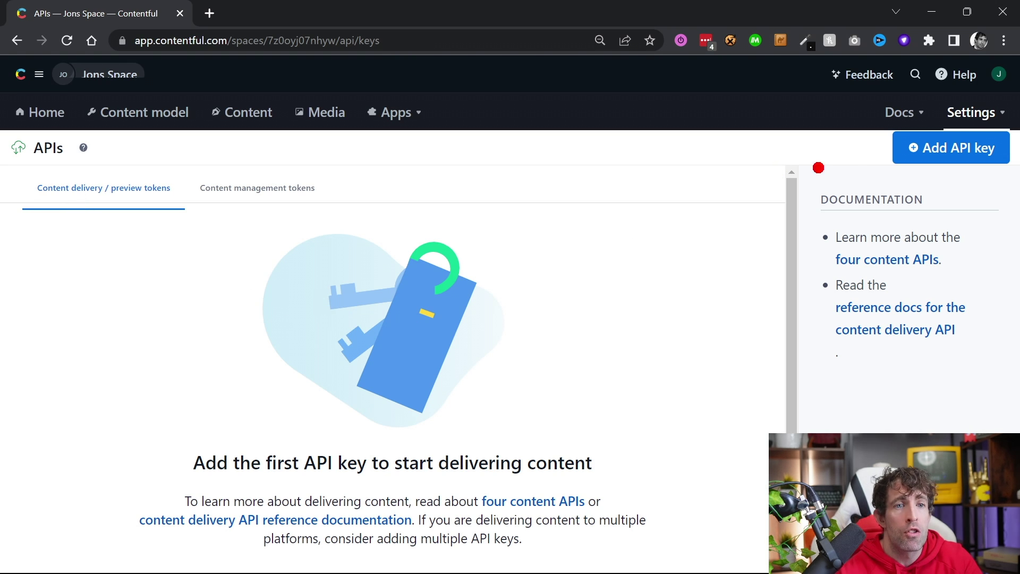
{"action": "left_click", "coordinate": [946, 158]}
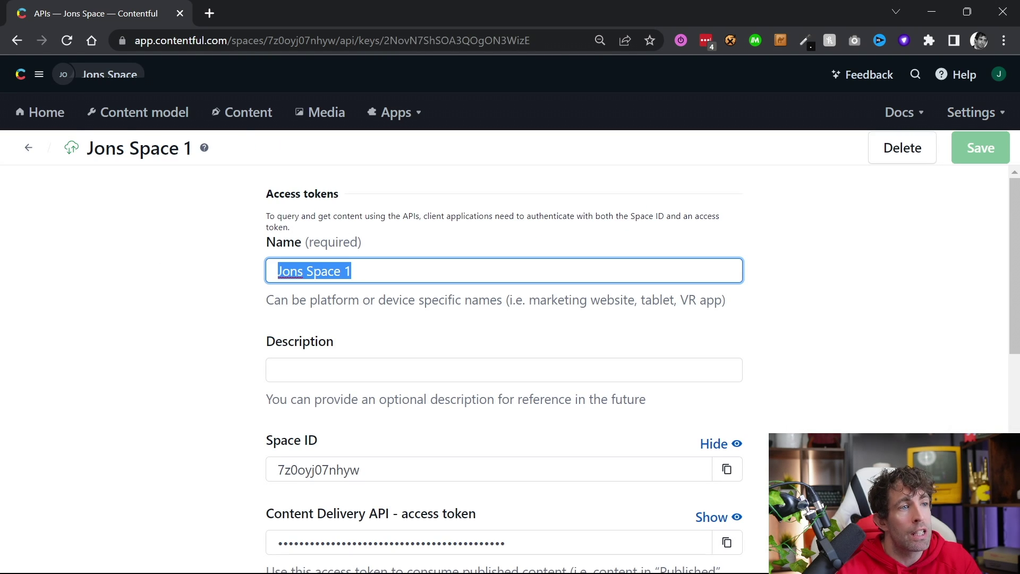
- Name the API key 'Website Key' and select its Space ID
{"action": "type", "text": "Website "}
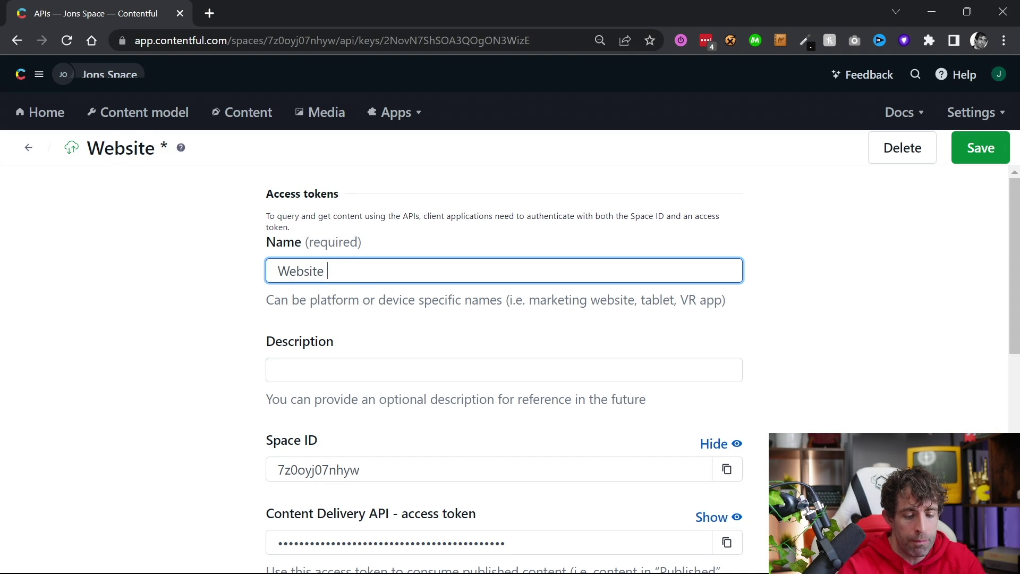
{"action": "type", "text": "Key"}
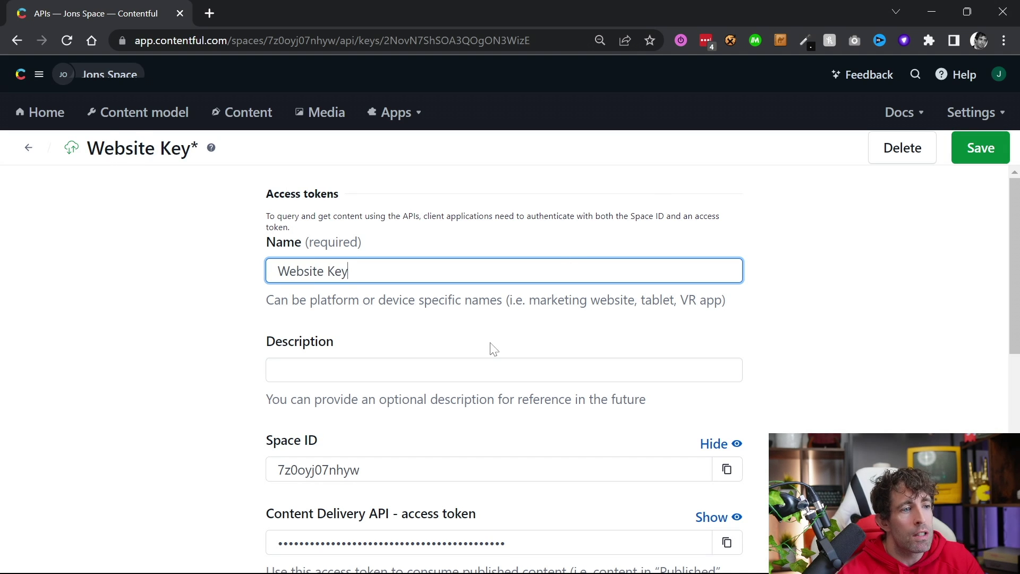
{"action": "scroll", "coordinate": [494, 349], "scroll_direction": "down", "scroll_amount": 4}
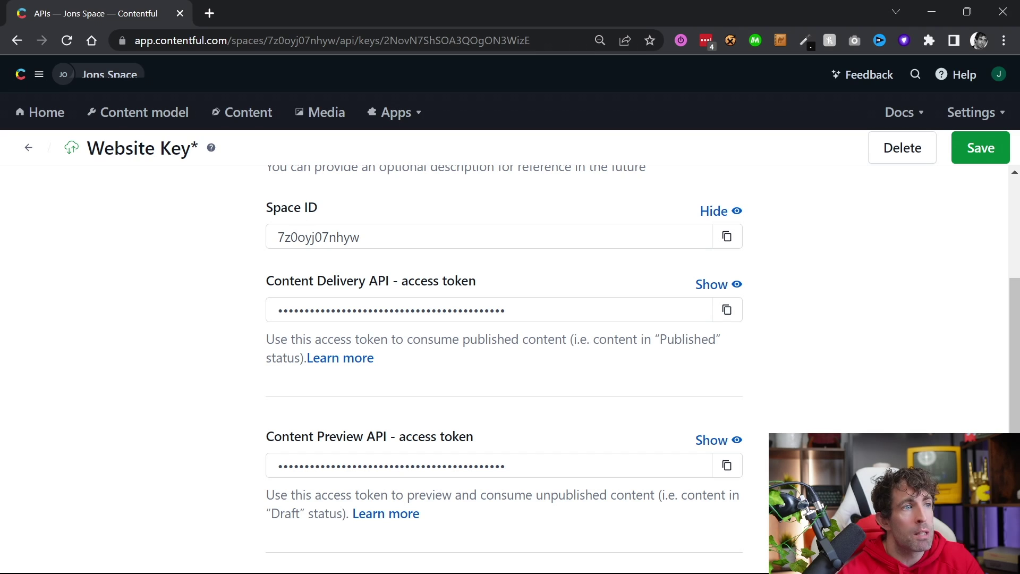
{"action": "left_click_drag", "start_coordinate": [360, 237], "coordinate": [252, 243]}
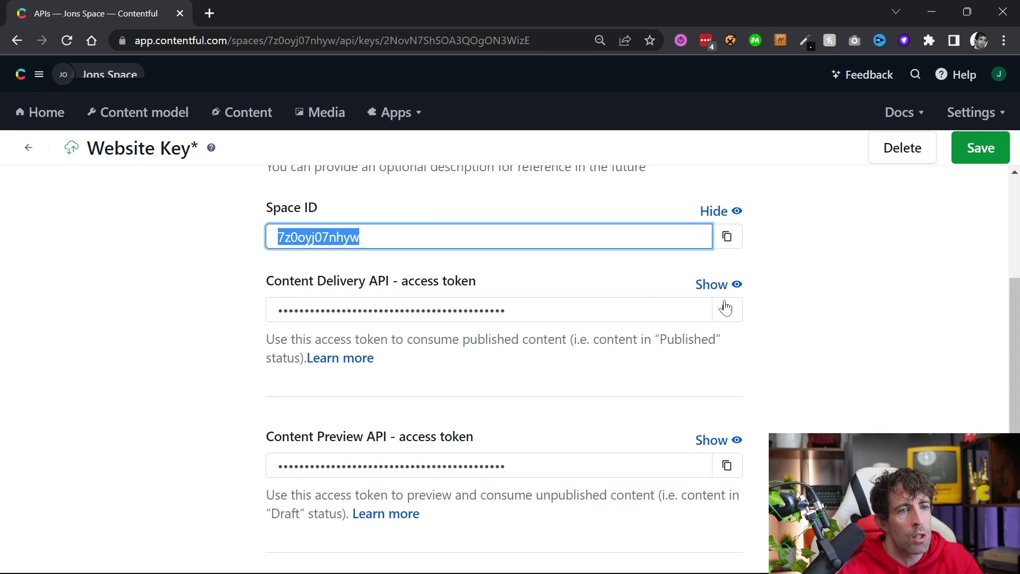
- Reveal and select the Content Delivery and Content Preview API access tokens
{"action": "left_click", "coordinate": [713, 284]}
{"action": "left_click", "coordinate": [437, 311]}
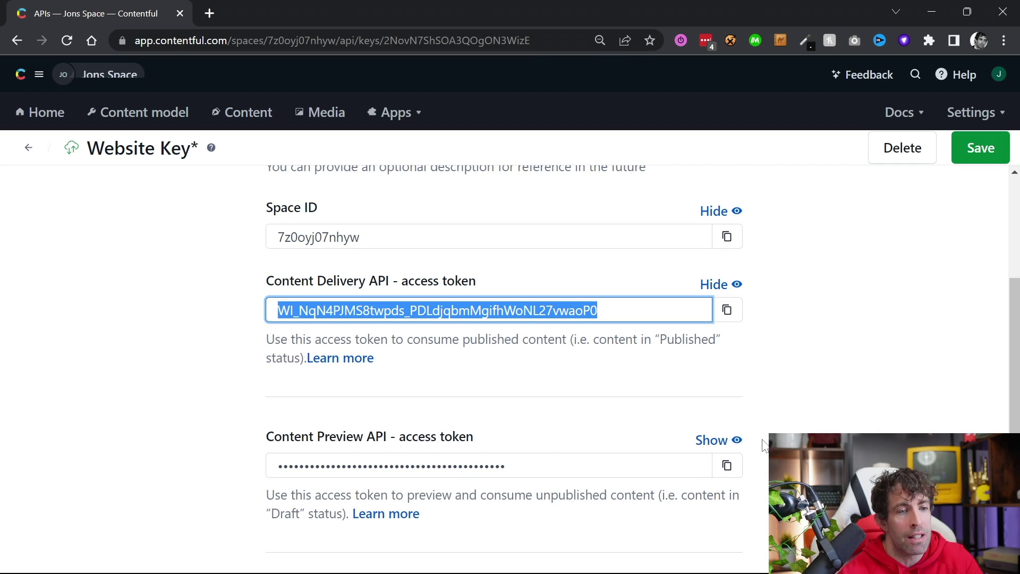
{"action": "left_click", "coordinate": [710, 441]}
{"action": "left_click", "coordinate": [437, 310]}
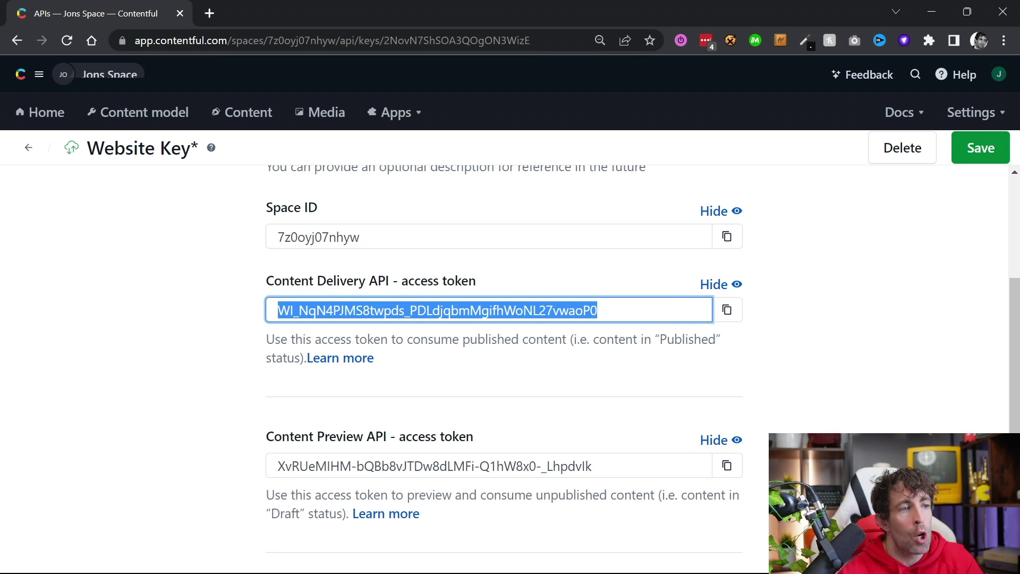
{"action": "left_click", "coordinate": [579, 465]}
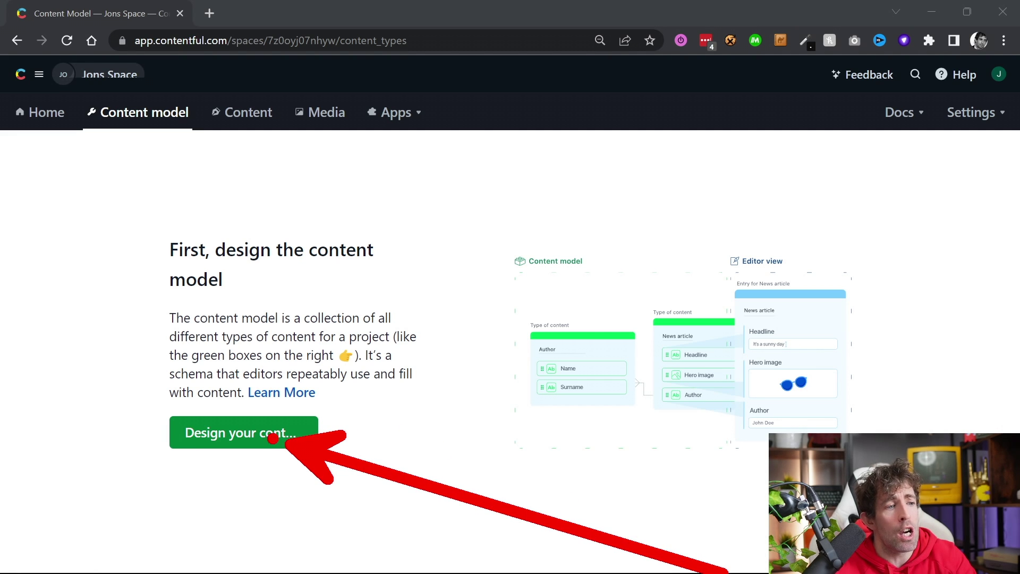
- Create a content type named 'Homepage'
{"action": "left_click", "coordinate": [274, 441]}
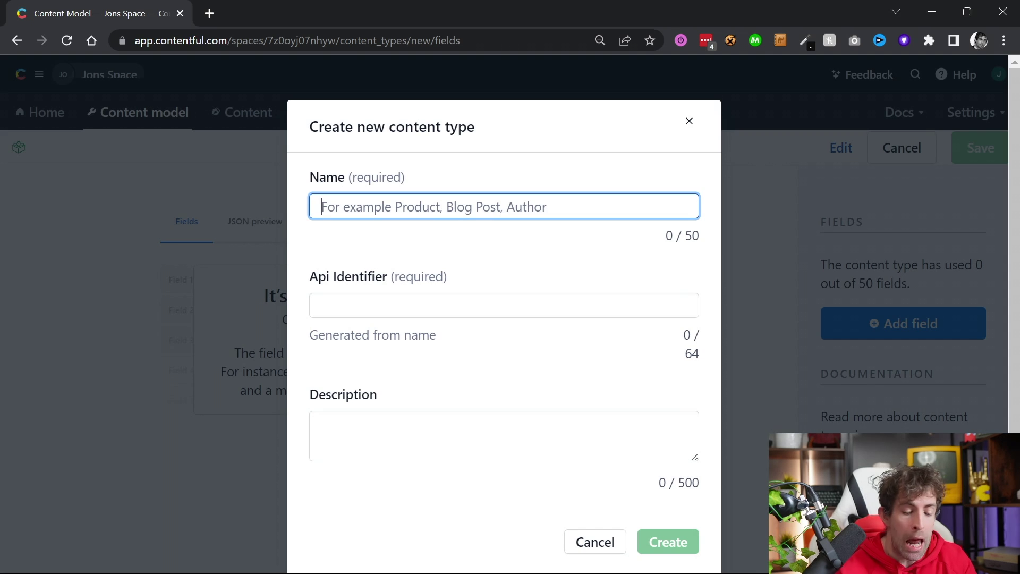
{"action": "type", "text": "Homepage"}
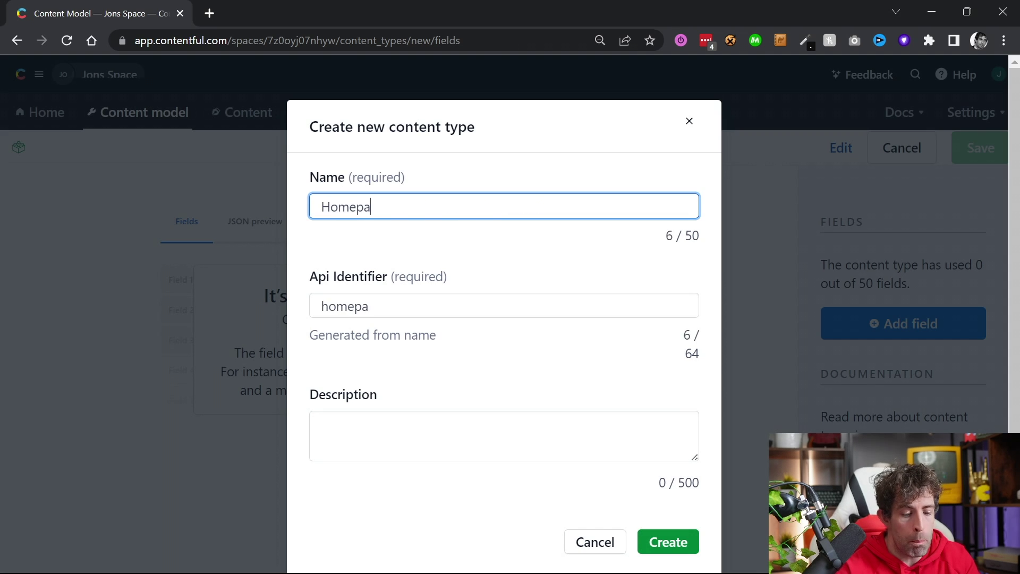
{"action": "left_click", "coordinate": [339, 284]}
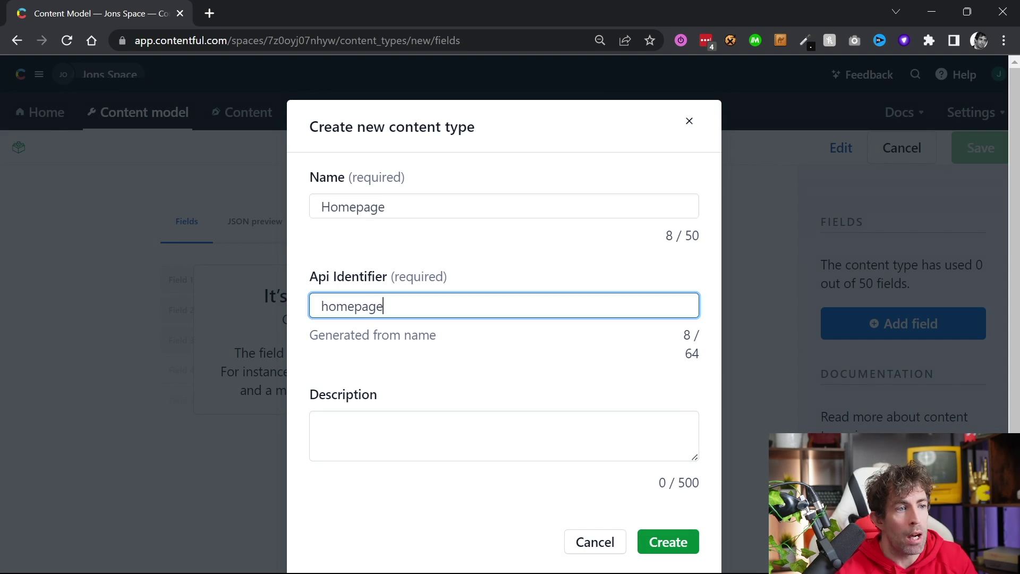
{"action": "key", "text": "ctrl+a"}
{"action": "left_click", "coordinate": [685, 542]}
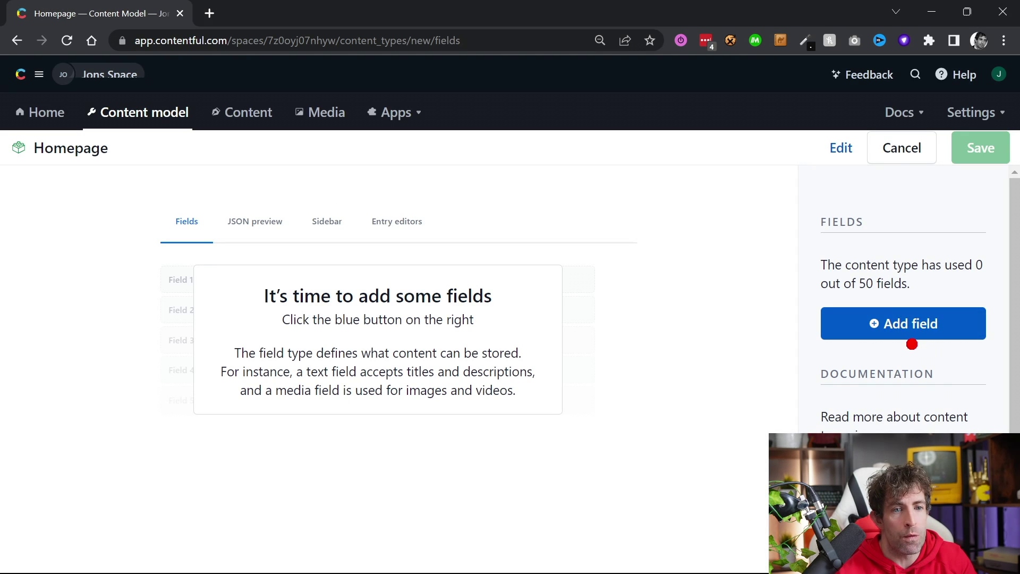
- Add a short text field named 'Title' to Homepage
{"action": "left_click", "coordinate": [859, 330]}
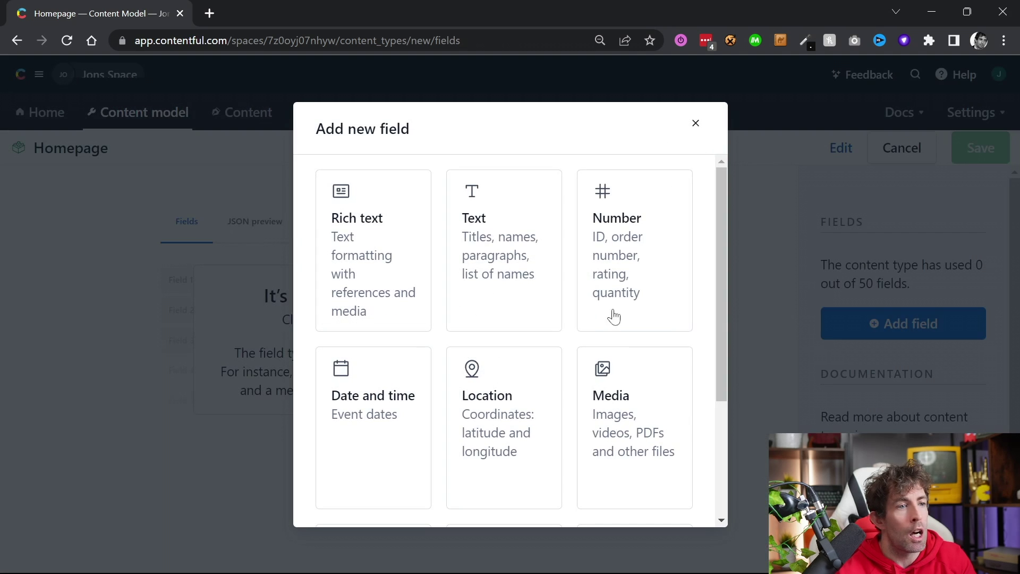
{"action": "left_click", "coordinate": [486, 260]}
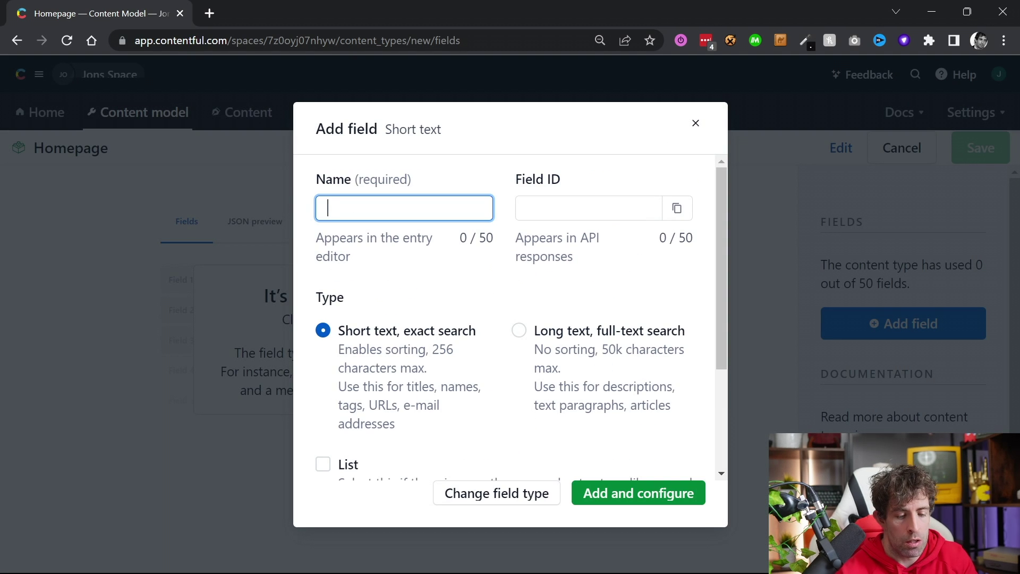
{"action": "type", "text": "Title"}
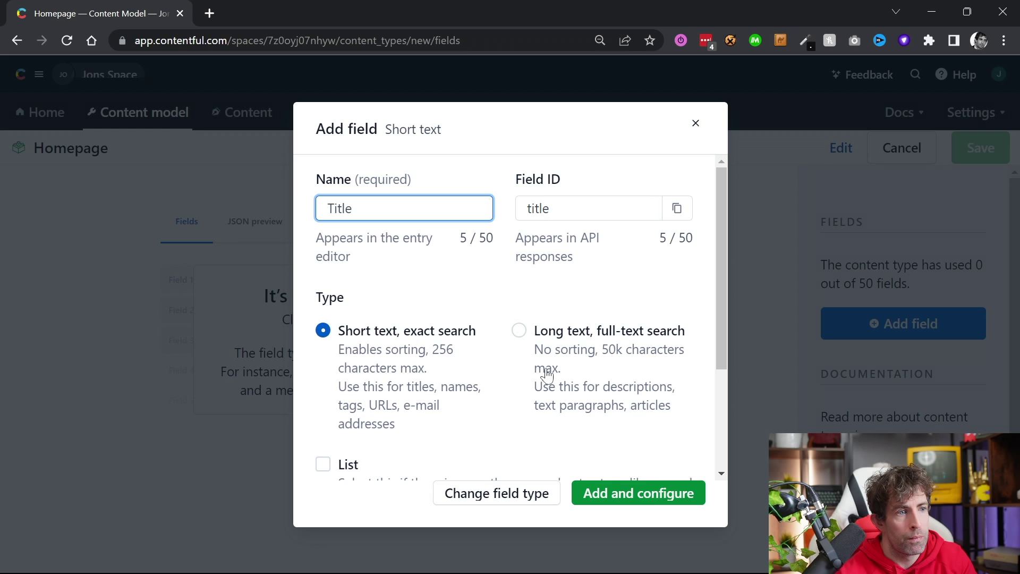
{"action": "left_click", "coordinate": [654, 488]}
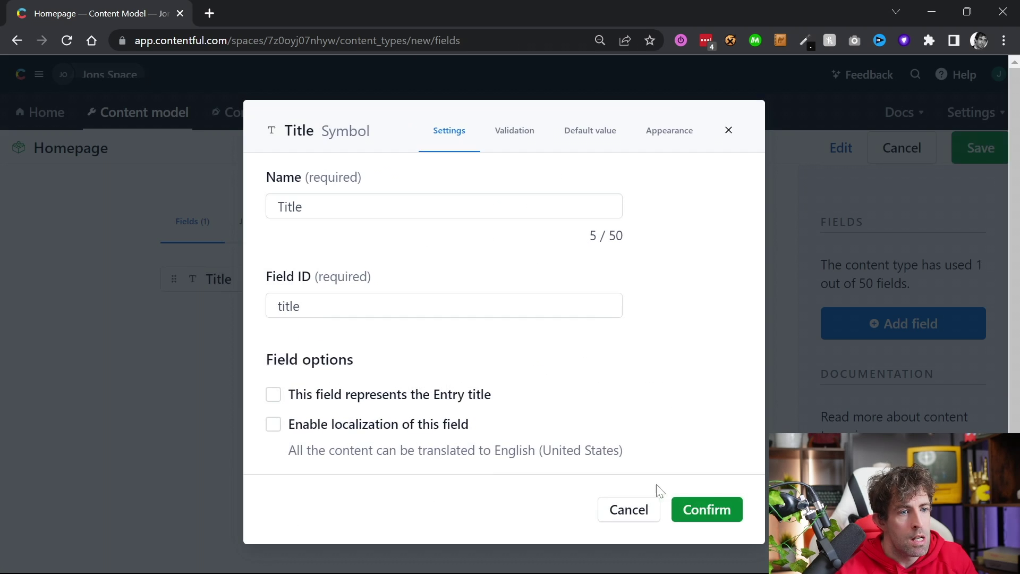
{"action": "left_click", "coordinate": [709, 511]}
- Add a rich text field named 'Content' and save the Homepage content type
{"action": "left_click", "coordinate": [857, 318]}
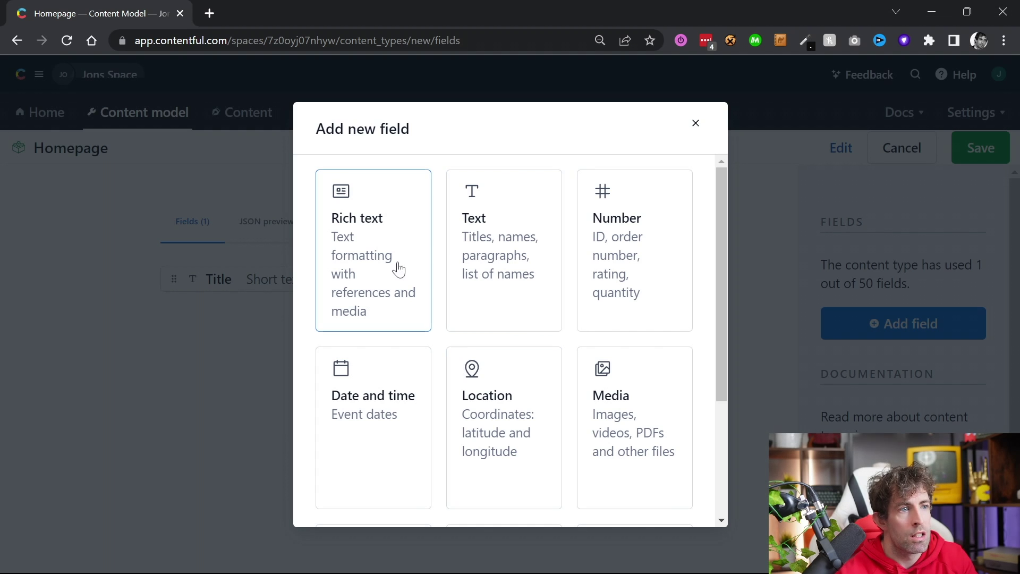
{"action": "left_click", "coordinate": [367, 235]}
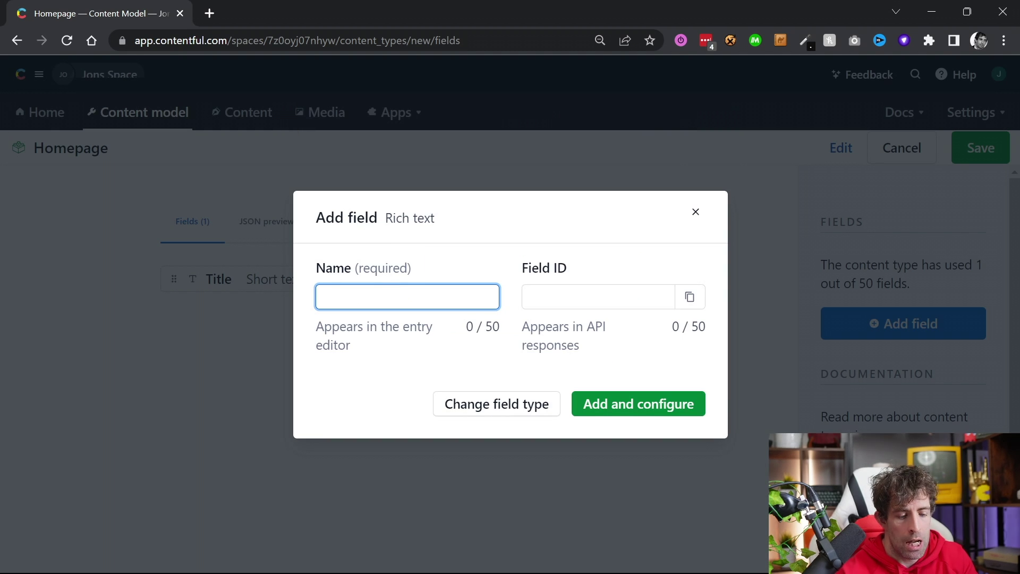
{"action": "type", "text": "Content"}
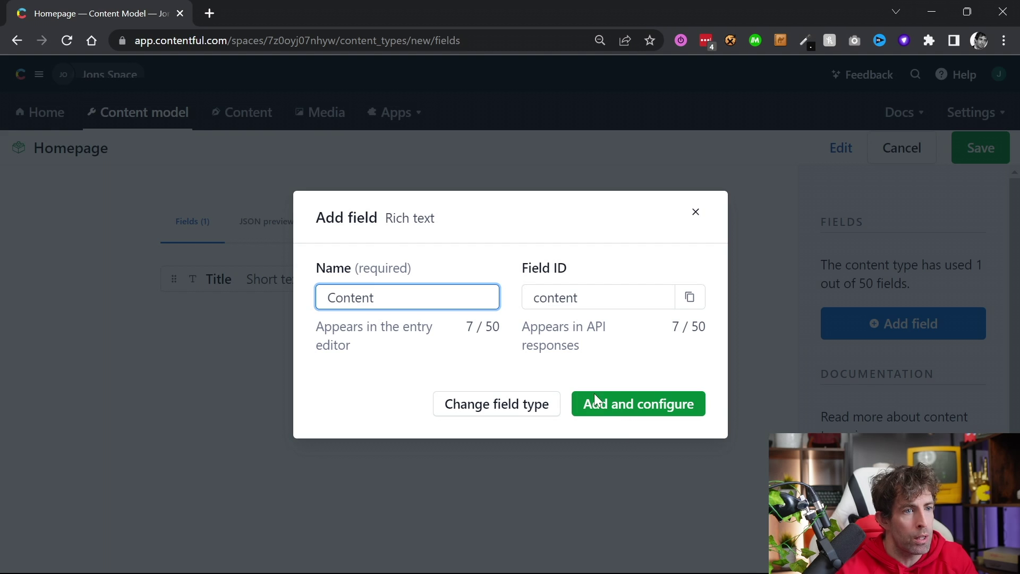
{"action": "left_click", "coordinate": [595, 400]}
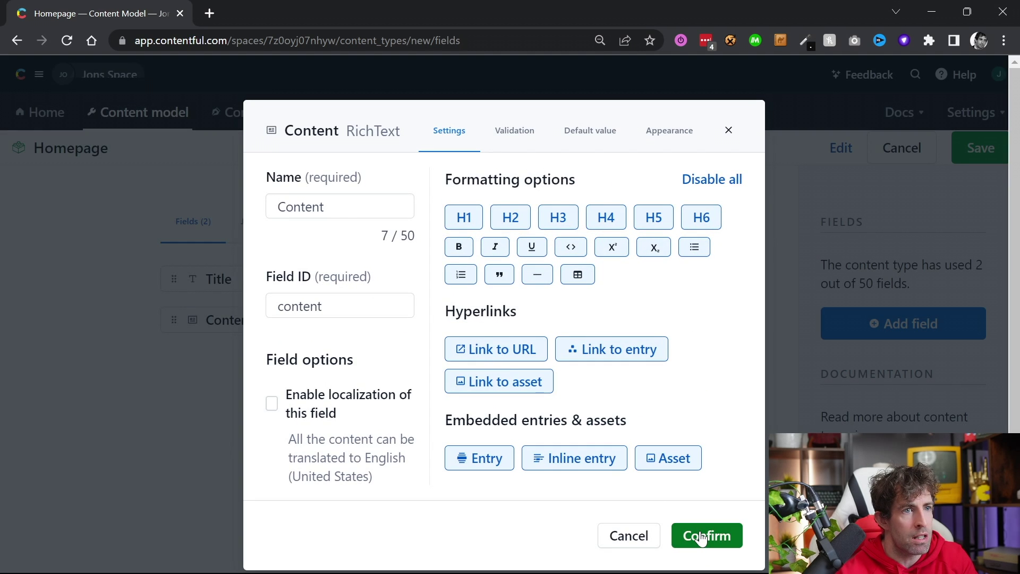
{"action": "left_click", "coordinate": [701, 537]}
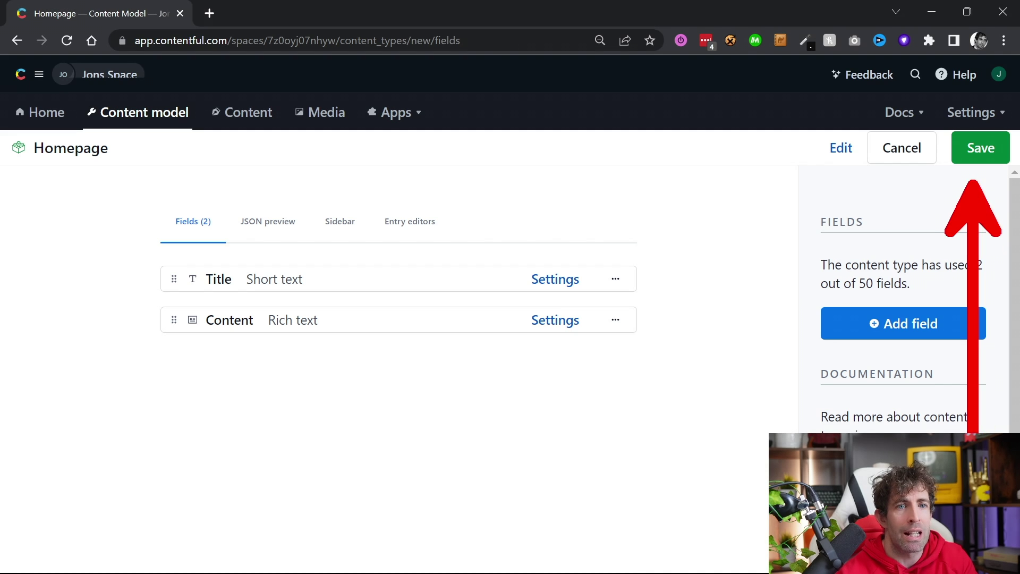
{"action": "left_click", "coordinate": [981, 159]}
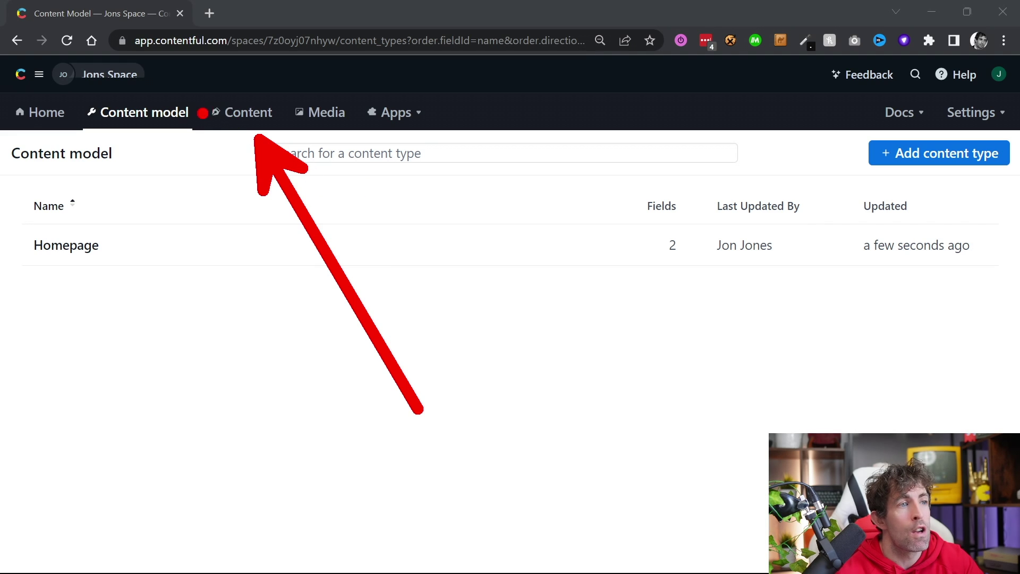
- Go to the Content section, which still has no entries and prompts for a first one
{"action": "left_click", "coordinate": [241, 109]}
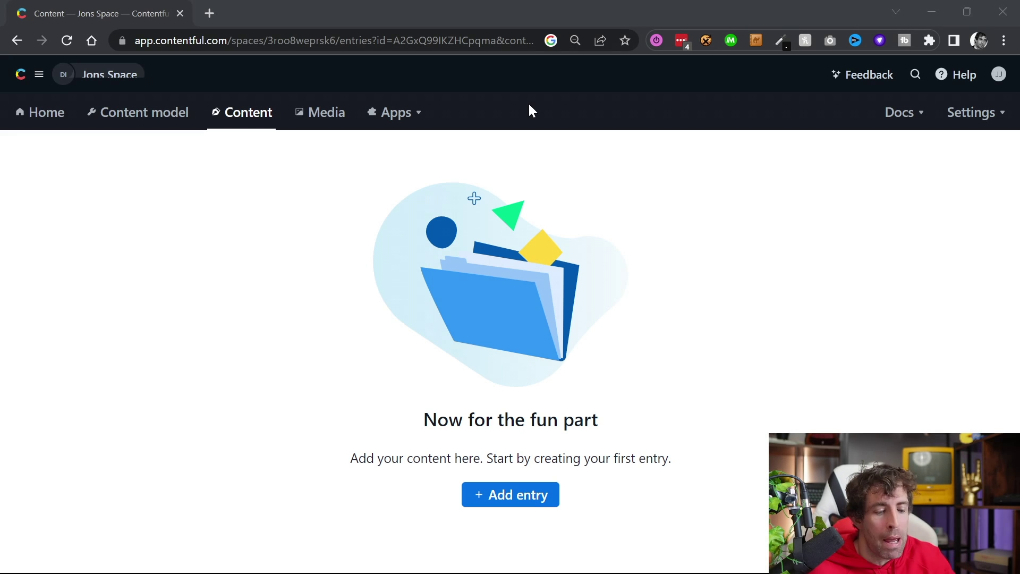
- Add a Homepage entry with title 'Homeage' and body text 'My content', then publish it
{"action": "left_click", "coordinate": [534, 502]}
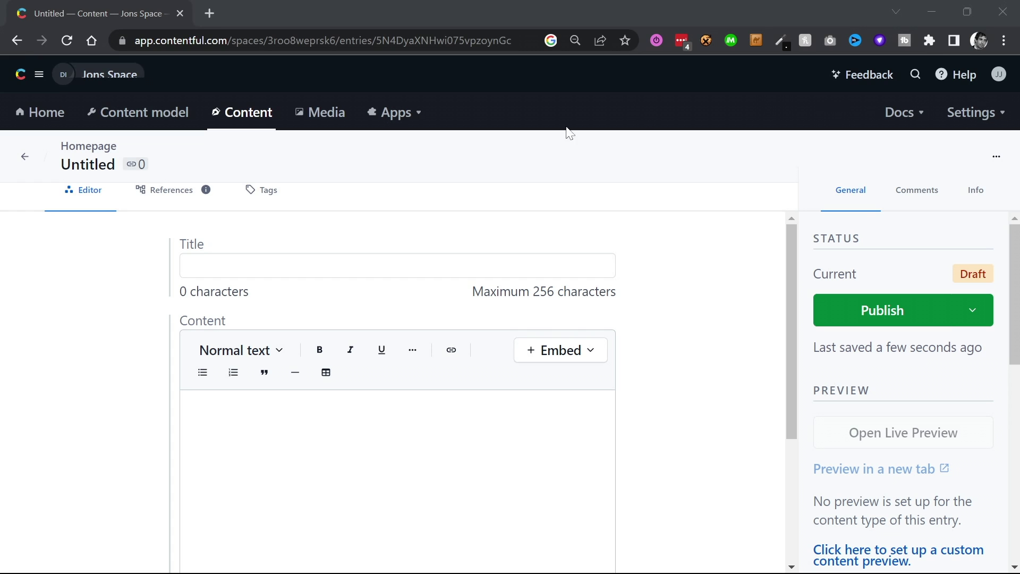
{"action": "left_click", "coordinate": [213, 265]}
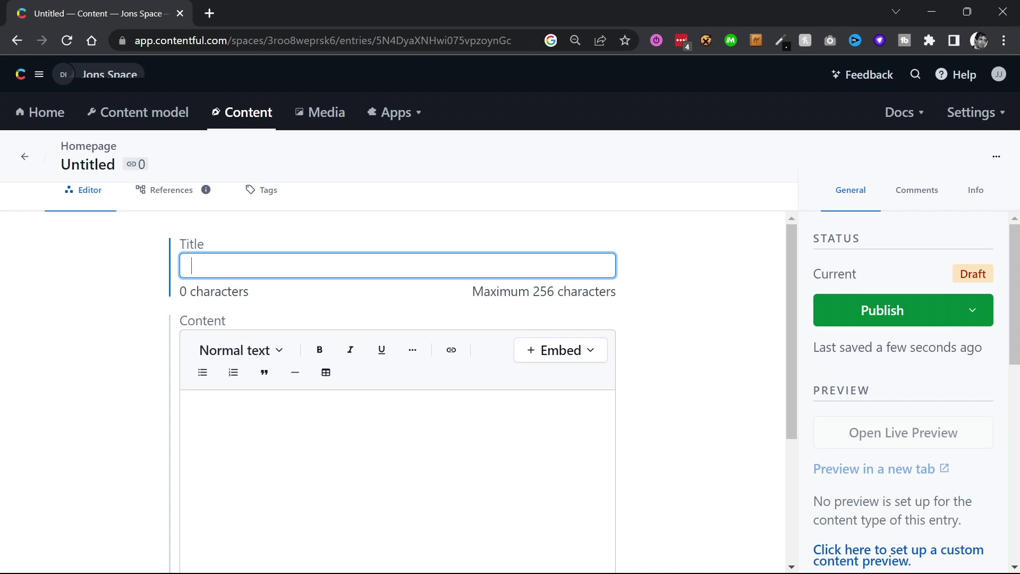
{"action": "type", "text": "Homepoage"}
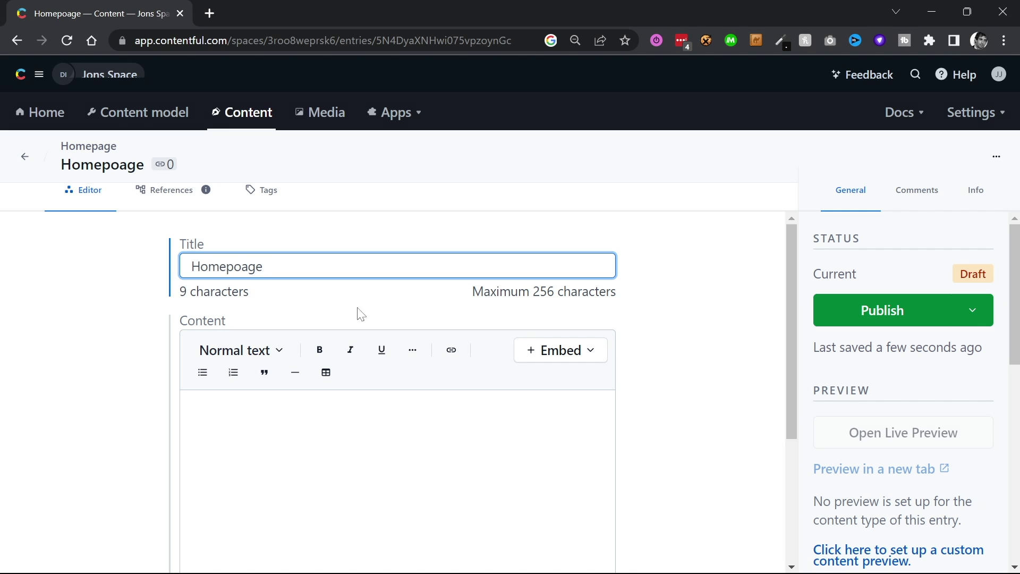
{"action": "key", "text": "Tab"}
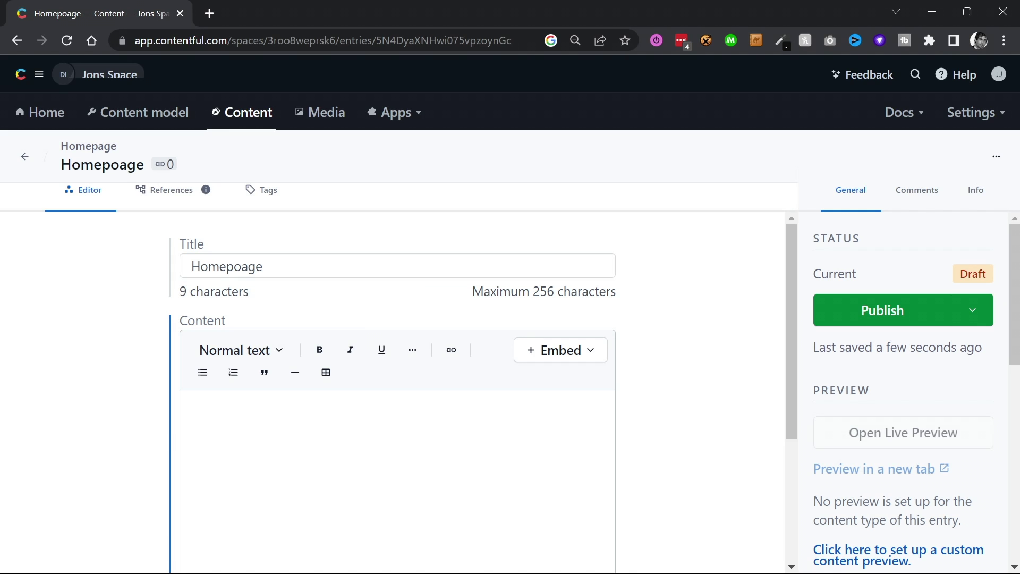
{"action": "type", "text": "Hello this is som"}
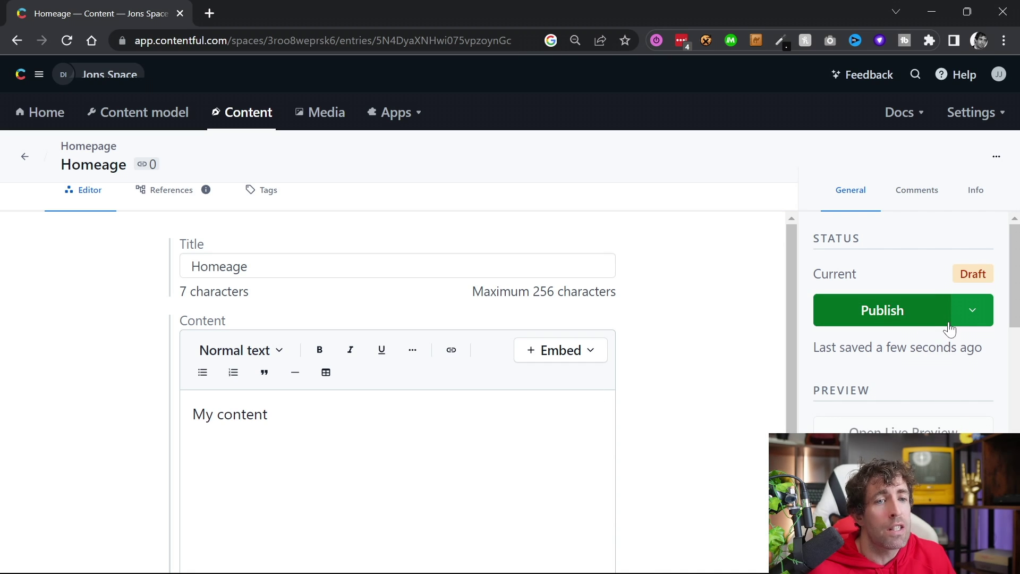
{"action": "left_click", "coordinate": [949, 326]}
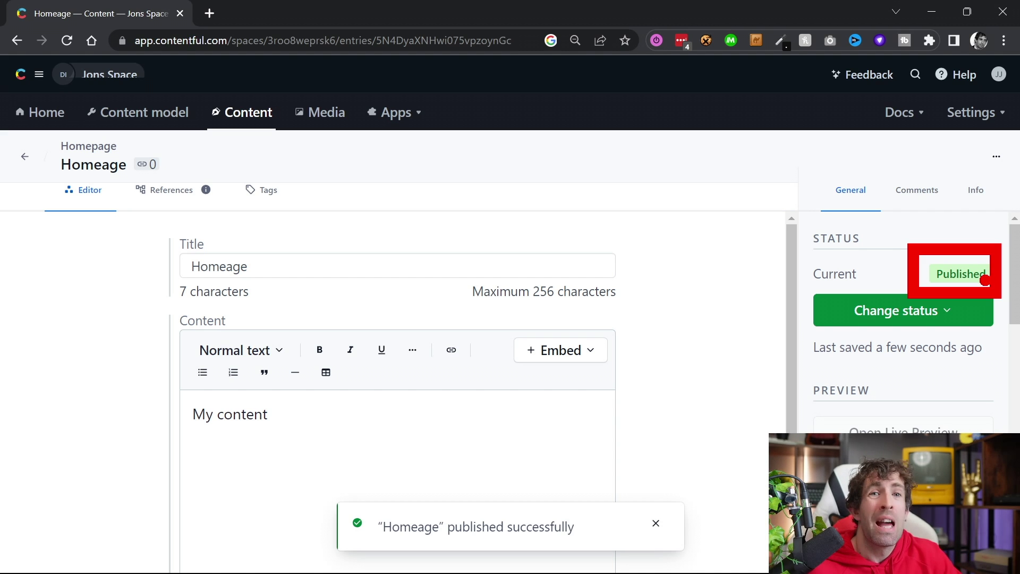
- Show the entry's Info panel: content type Homepage, content type ID homepage, version 6
{"action": "left_click", "coordinate": [981, 195]}
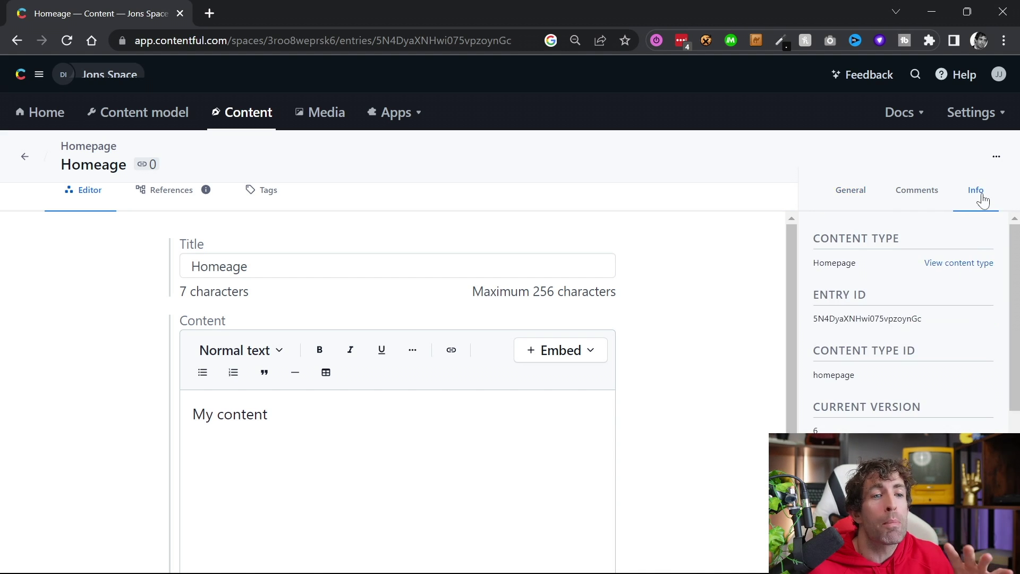